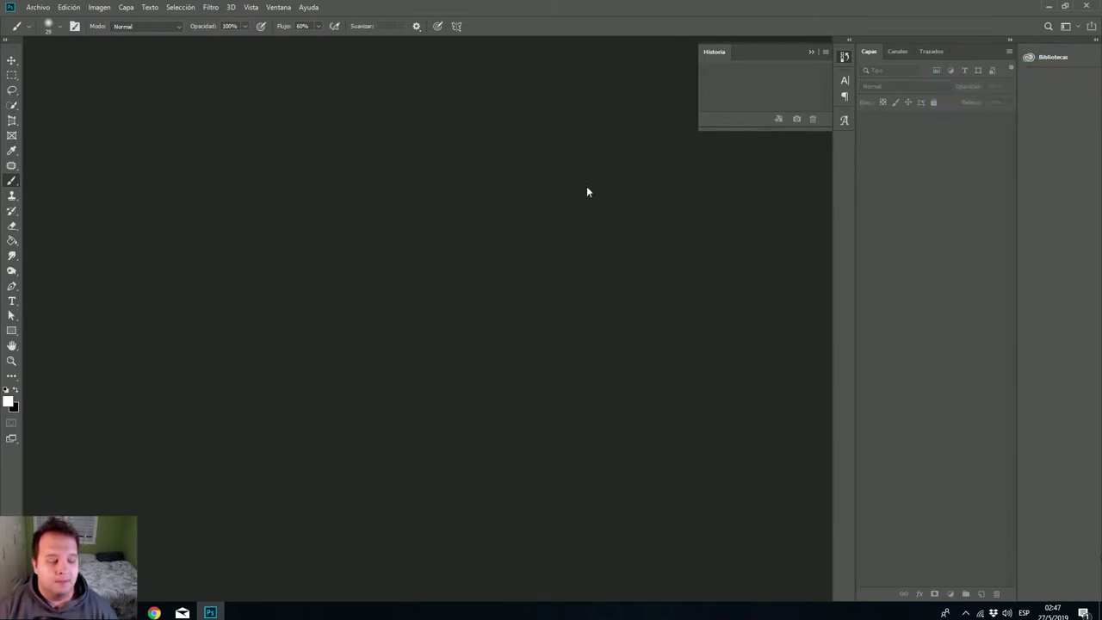
# - Open 20190410_154738.jpg without colour management, keeping 'No modificar' for the missing profile
pyautogui.click(38, 7)
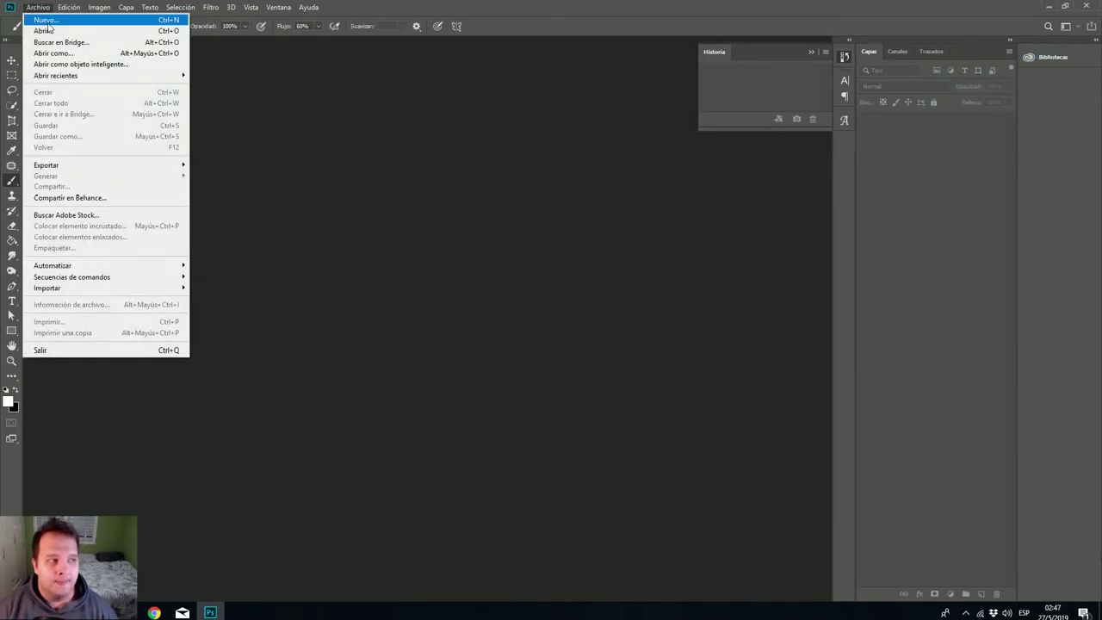
pyautogui.click(47, 30)
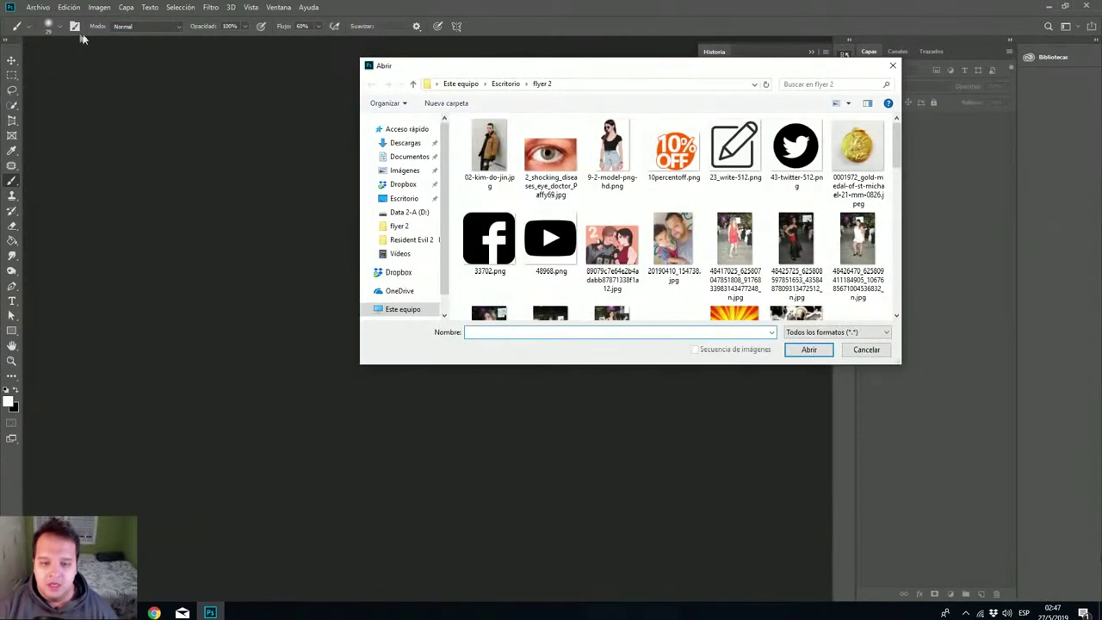
pyautogui.doubleClick(689, 234)
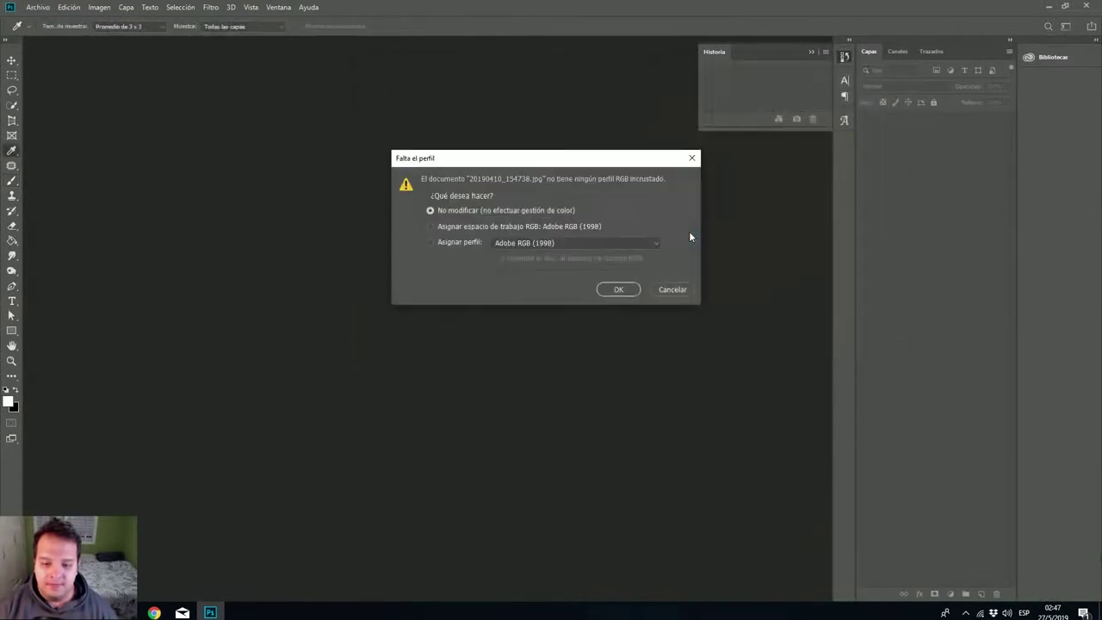
pyautogui.click(619, 289)
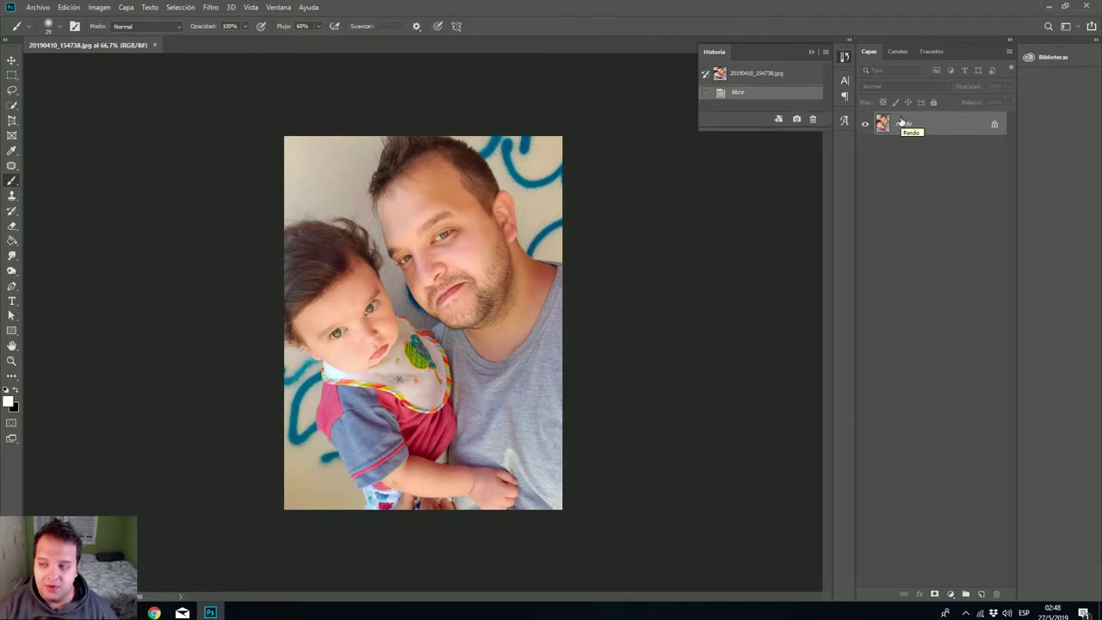
# - Duplicate the Fondo layer as Fondo copia
pyautogui.rightClick(901, 121)
pyautogui.click(923, 142)
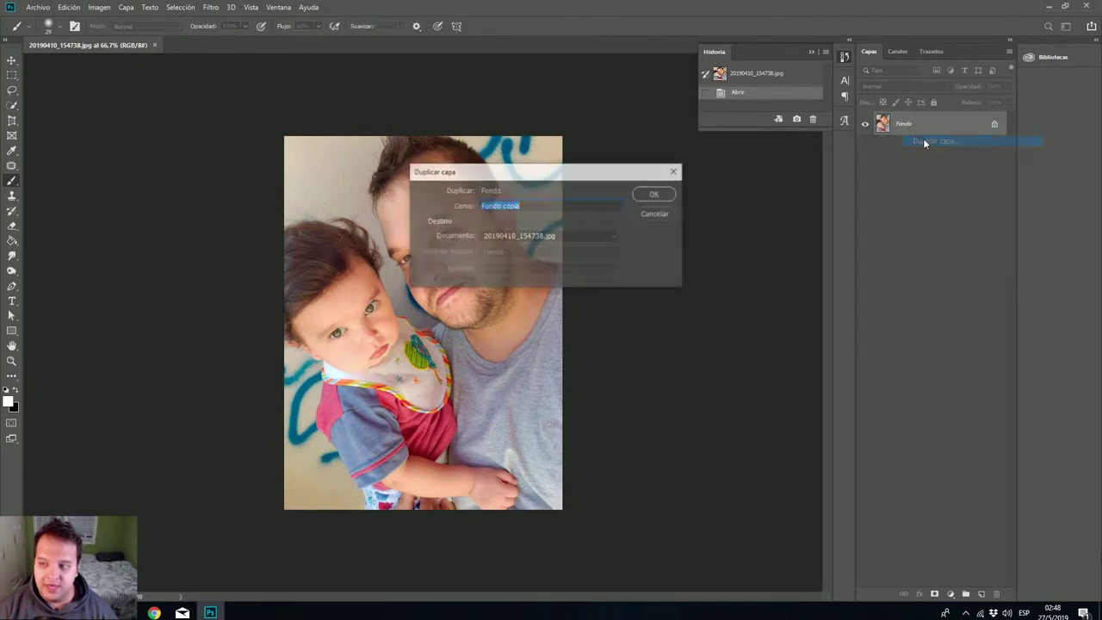
pyautogui.click(661, 193)
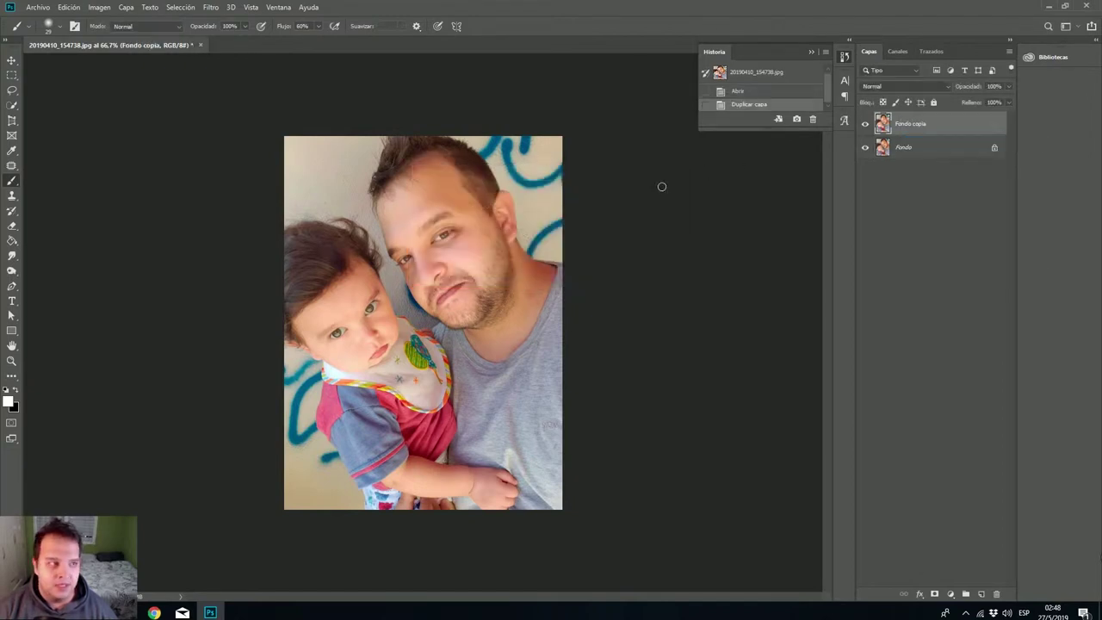
# - Invert Fondo copia and set its blend mode to Luz intensa
pyautogui.click(101, 10)
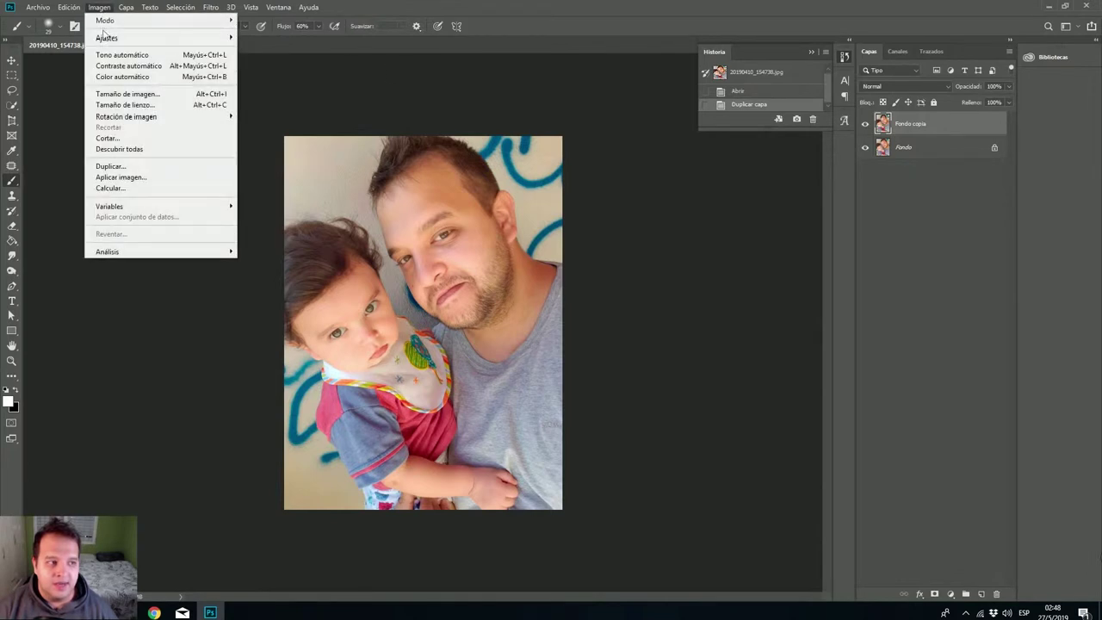
pyautogui.moveTo(107, 38)
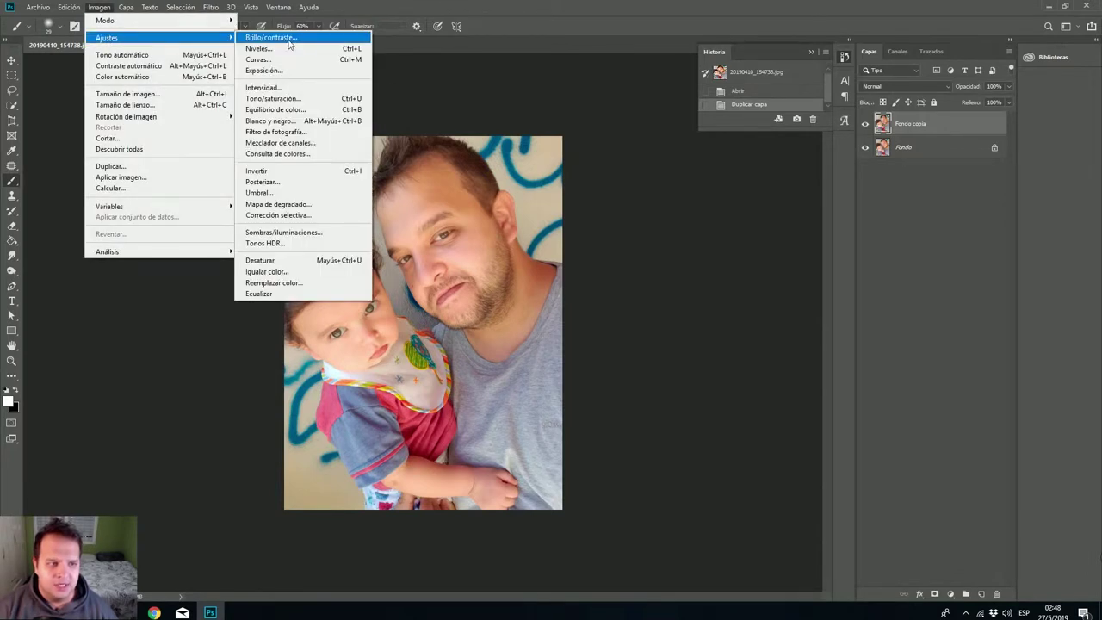
pyautogui.click(319, 174)
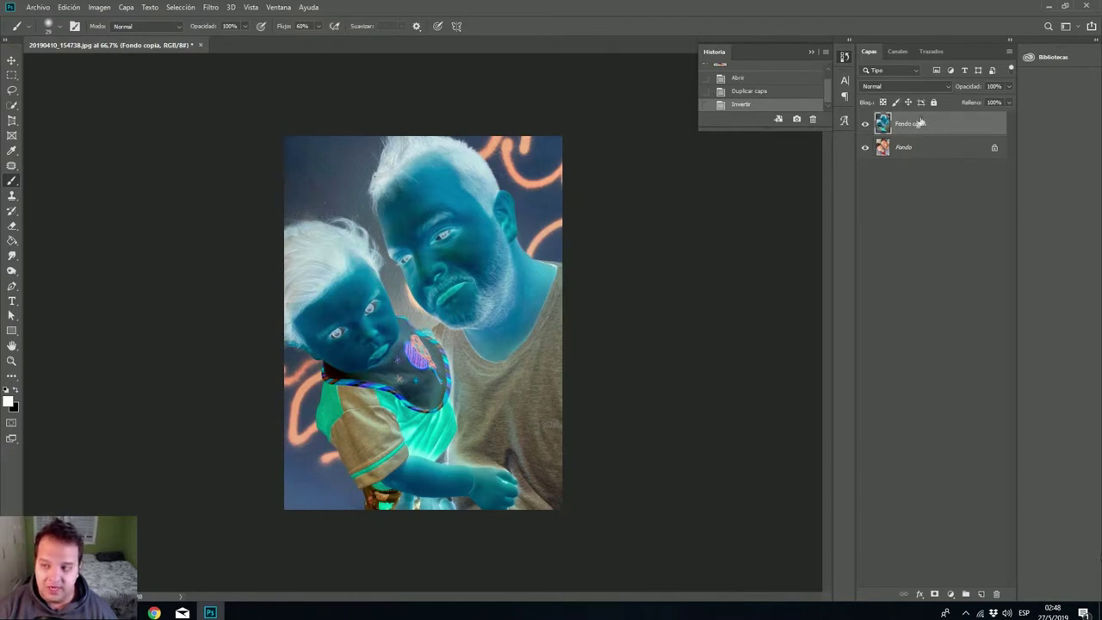
pyautogui.click(926, 87)
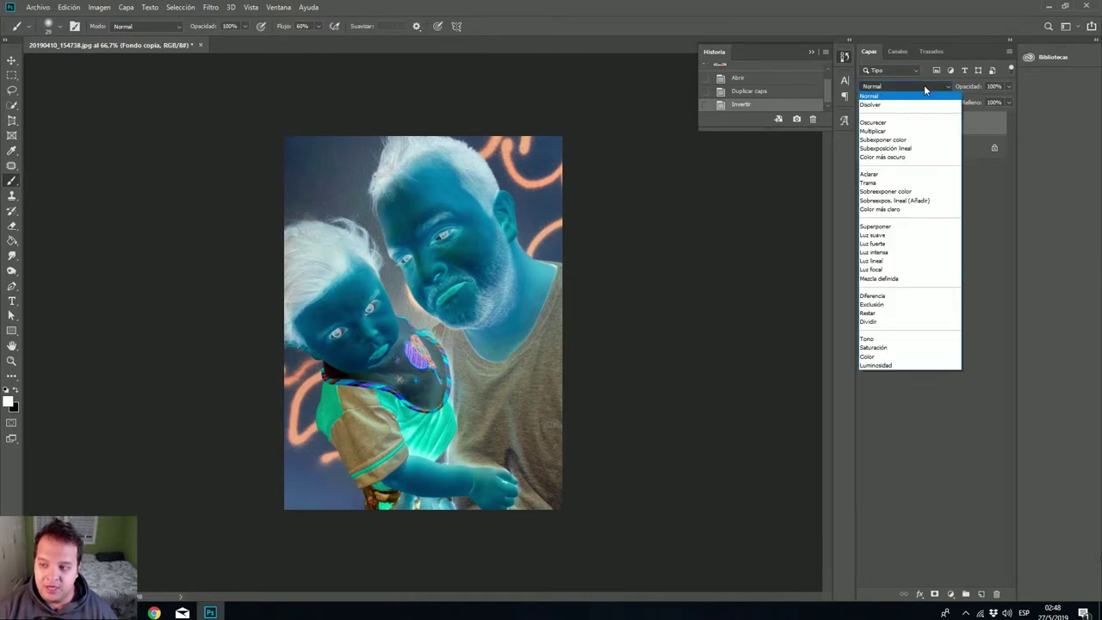
pyautogui.click(903, 252)
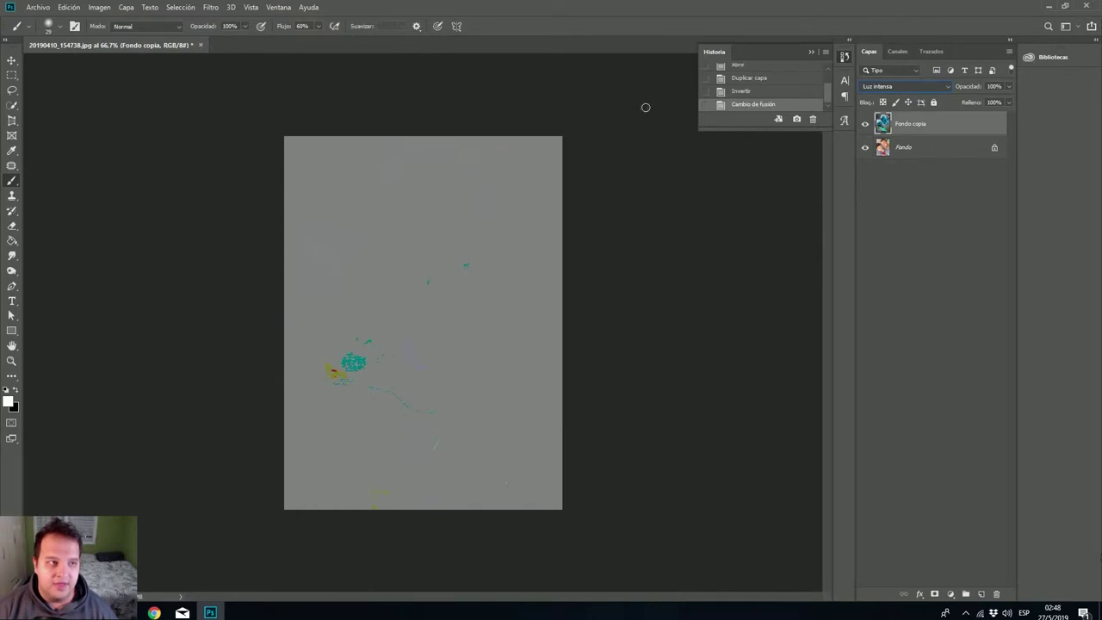
pyautogui.click(211, 7)
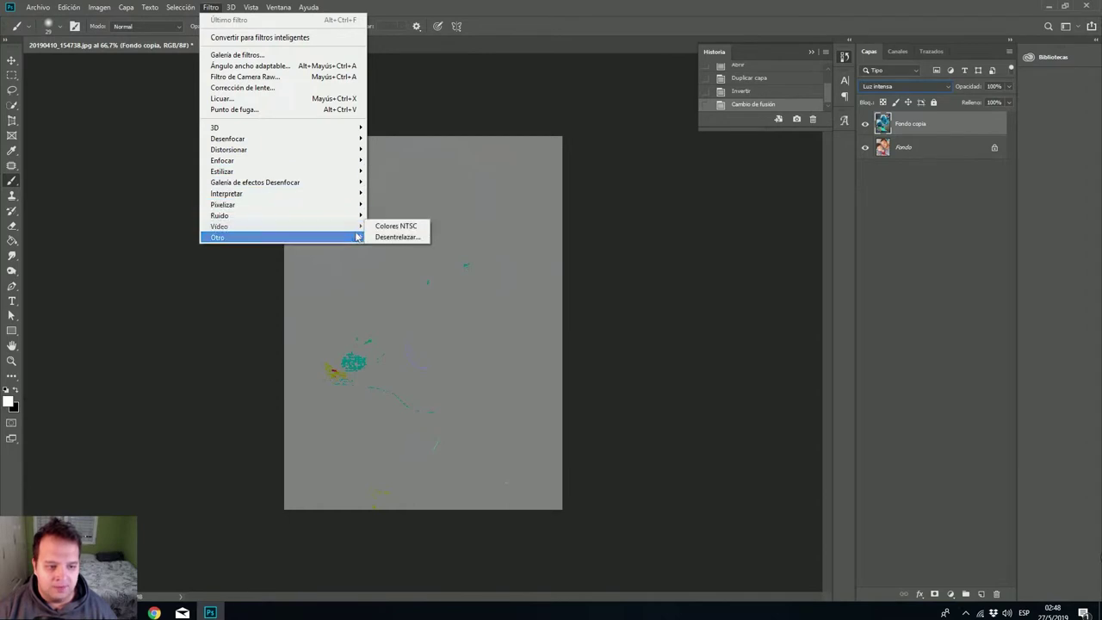
pyautogui.moveTo(218, 237)
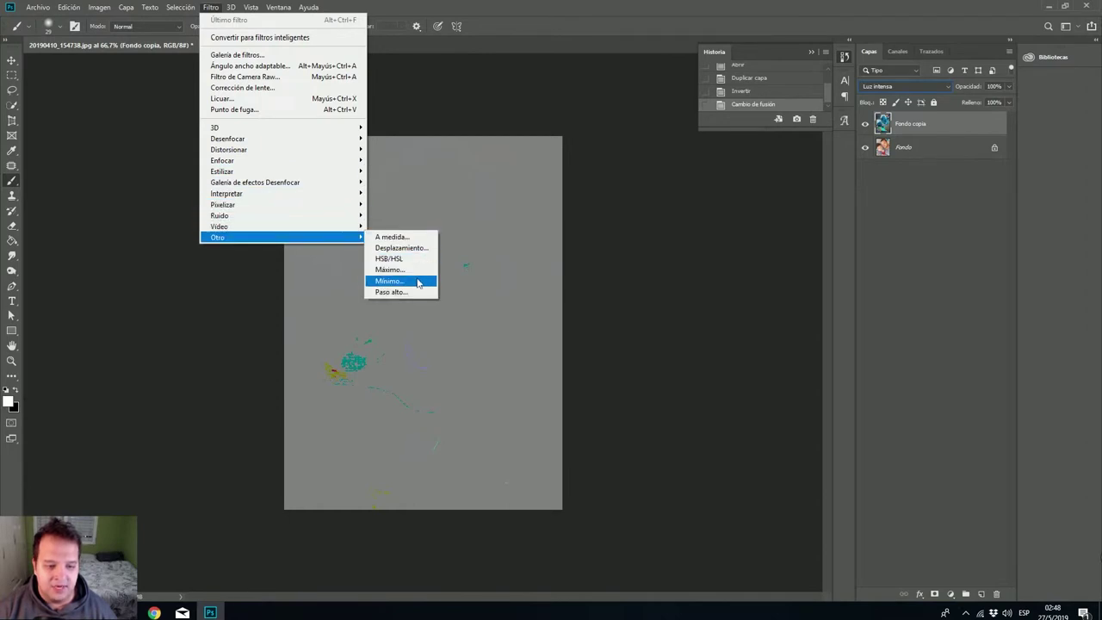
# - Apply a Paso alto filter with an 18-pixel radius to Fondo copia
pyautogui.click(419, 293)
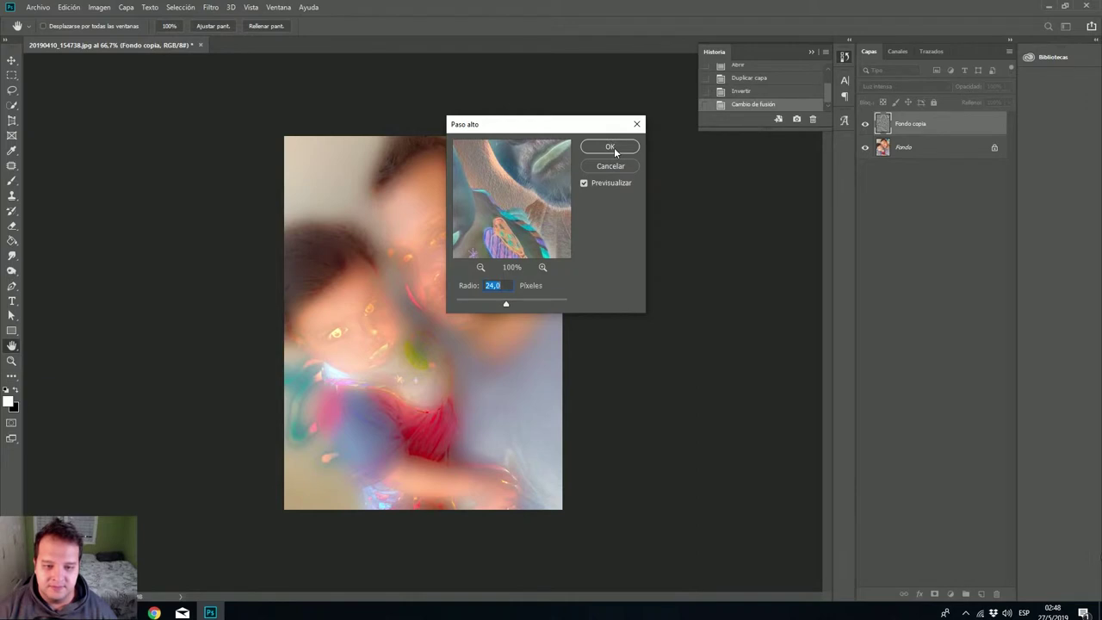
pyautogui.moveTo(506, 303); pyautogui.dragTo(497, 302)
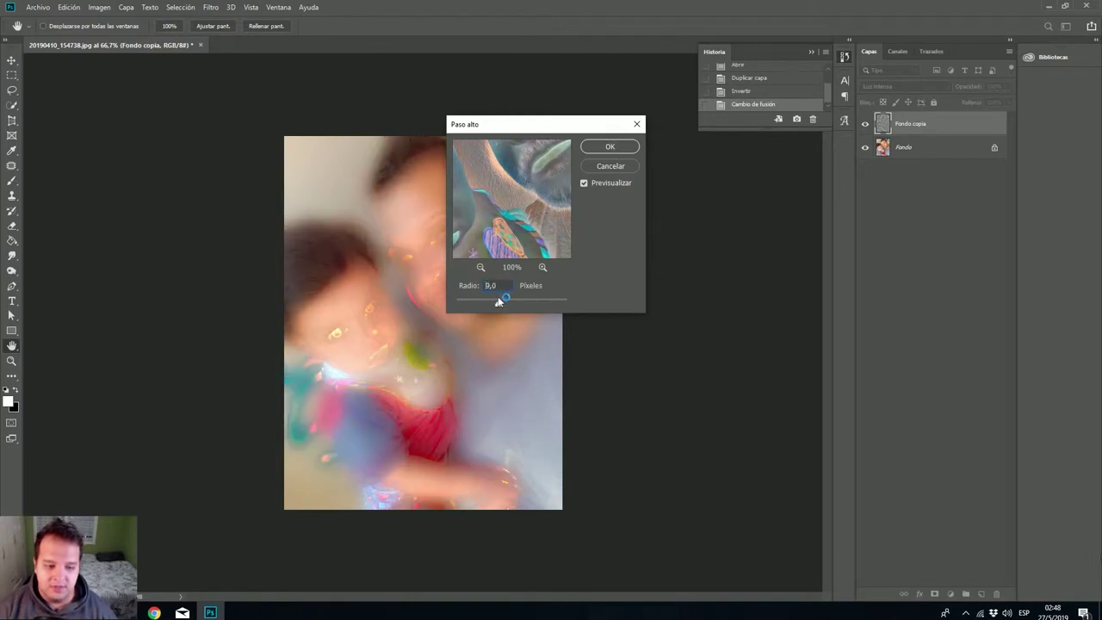
pyautogui.moveTo(500, 299); pyautogui.dragTo(501, 301)
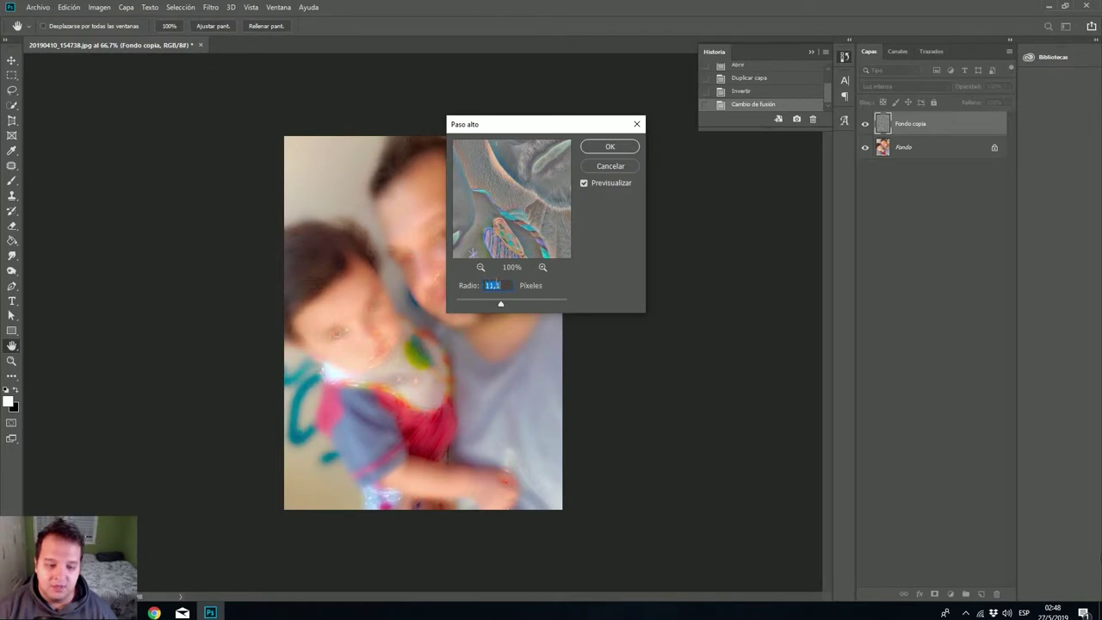
pyautogui.write('18')
pyautogui.click(597, 151)
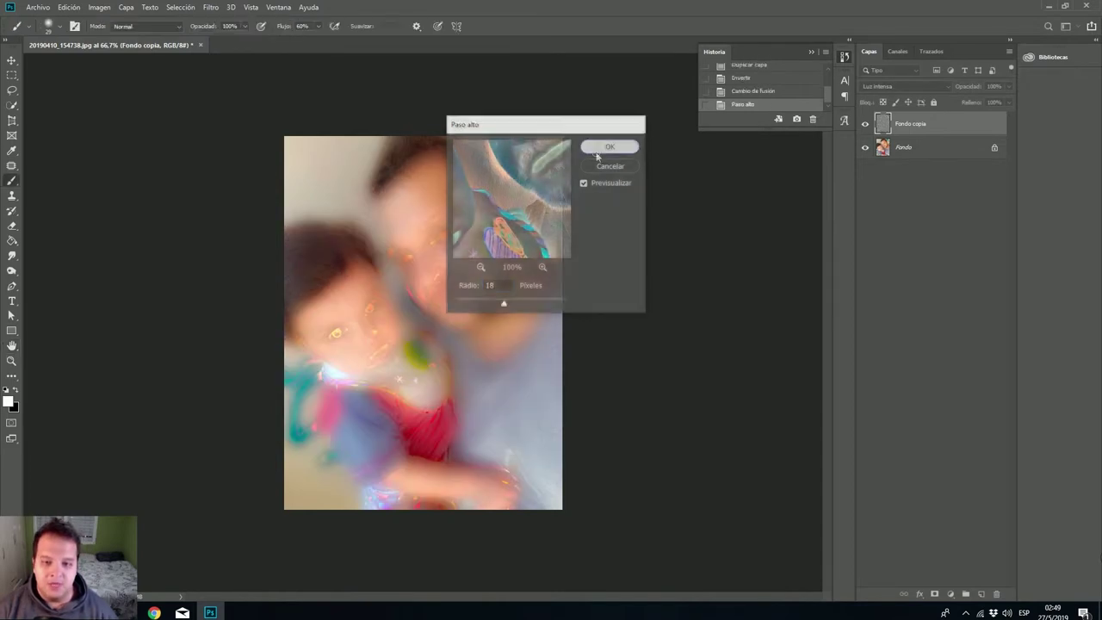
# - Apply a 3,1-pixel Desenfoque gaussiano to Fondo copia
pyautogui.click(213, 7)
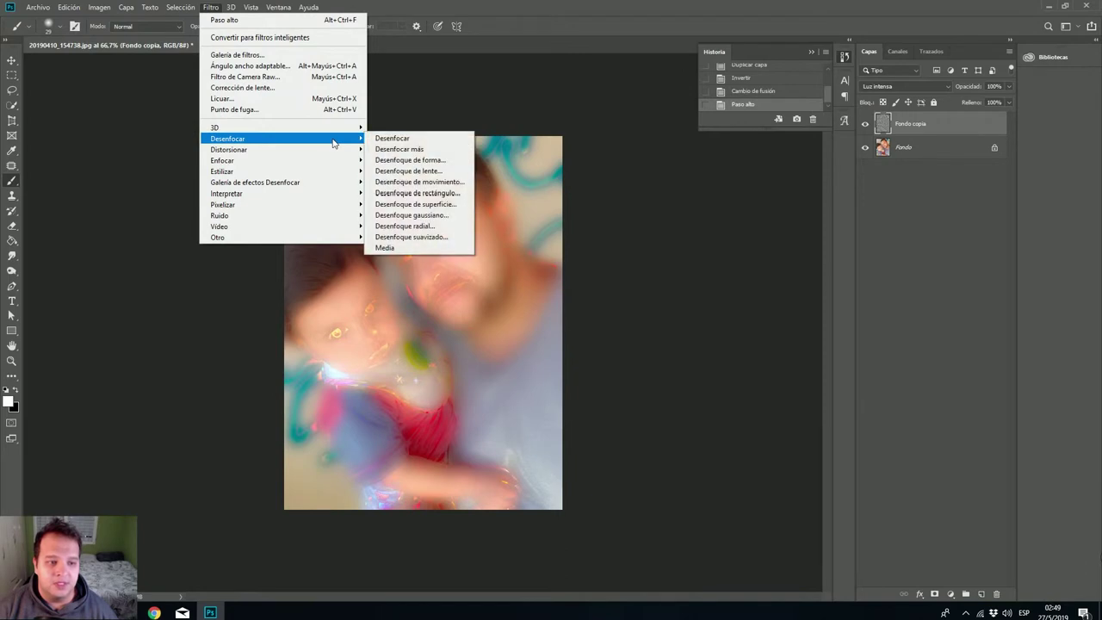
pyautogui.click(442, 214)
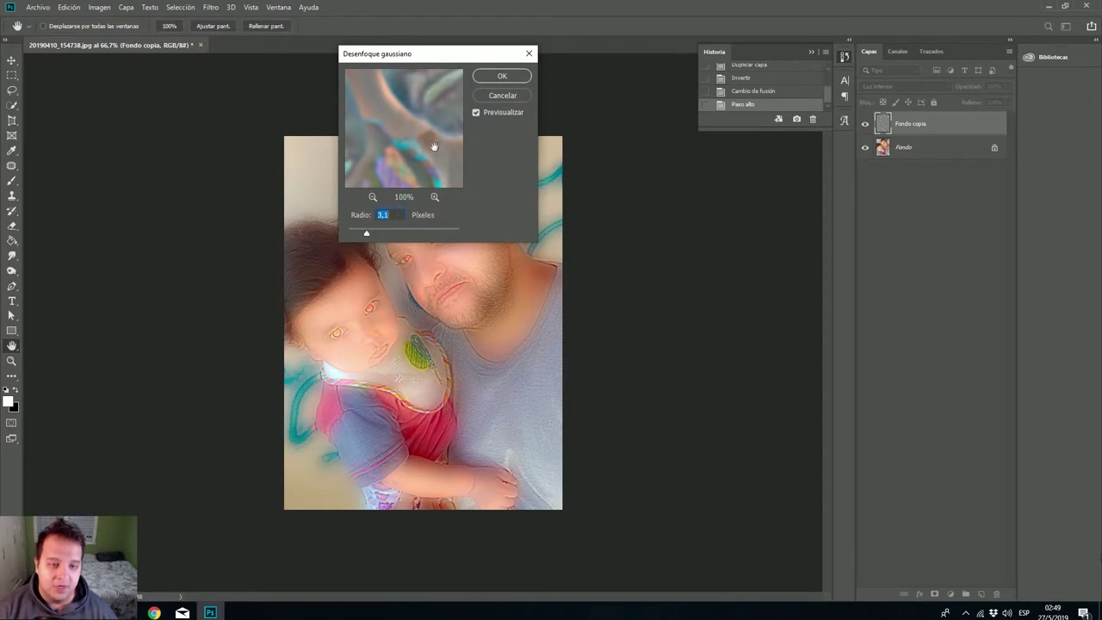
pyautogui.click(499, 77)
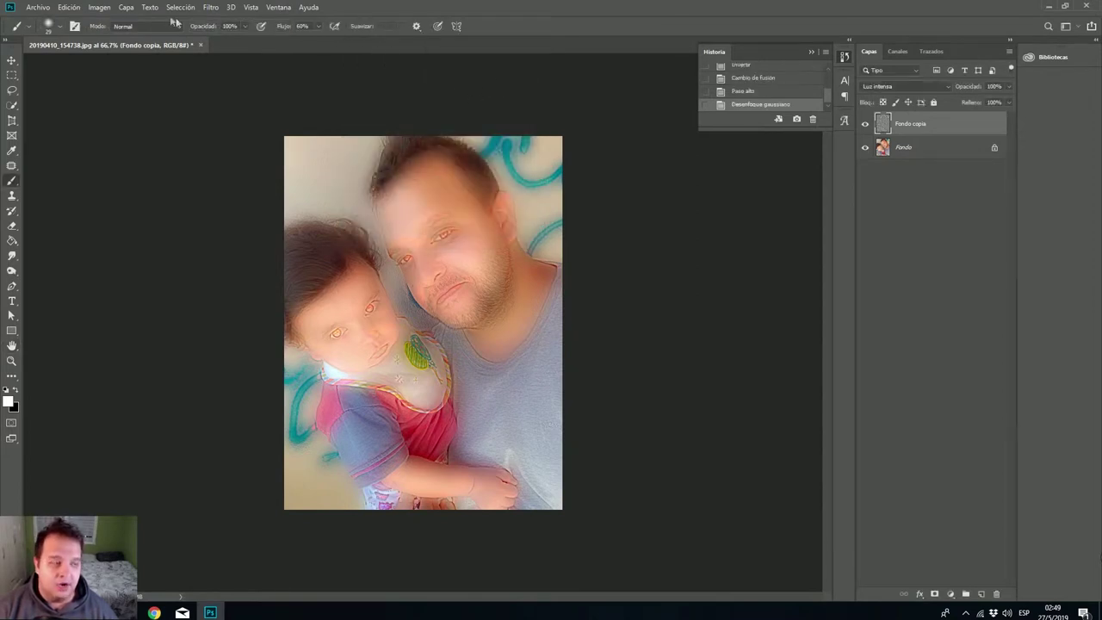
pyautogui.click(129, 9)
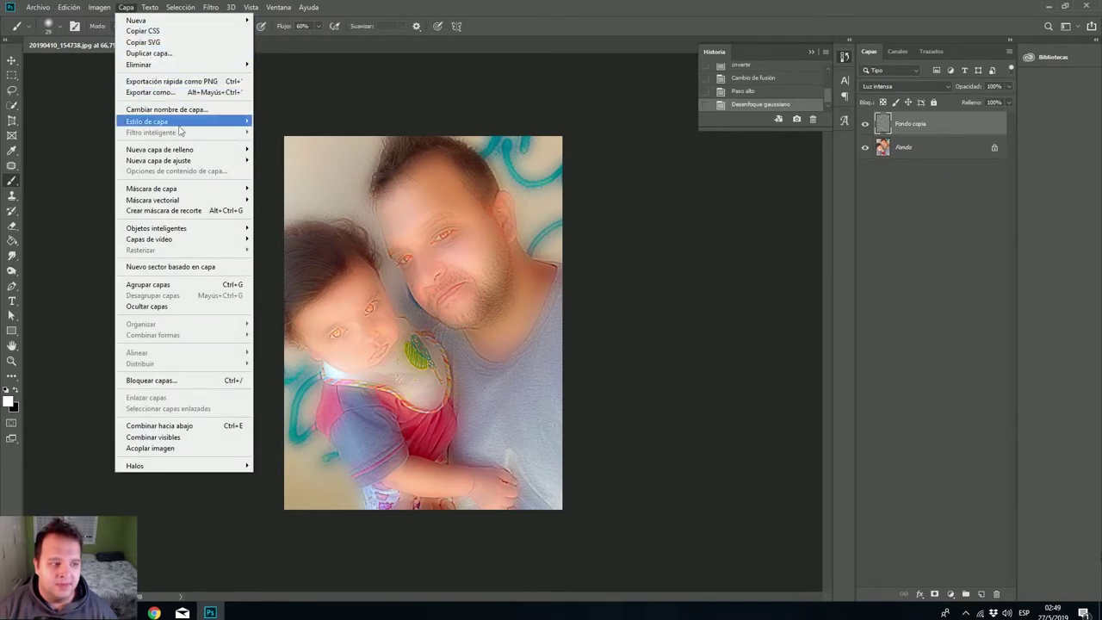
pyautogui.moveTo(152, 188)
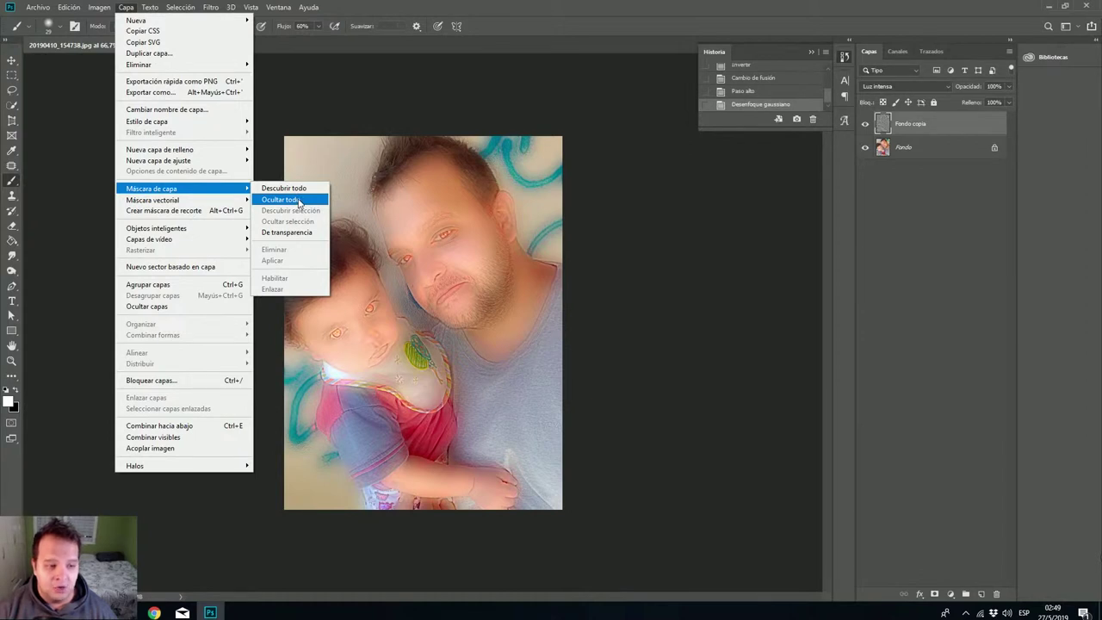
# - Add an Ocultar todo black mask to Fondo copia and select the Brush tool
pyautogui.click(280, 200)
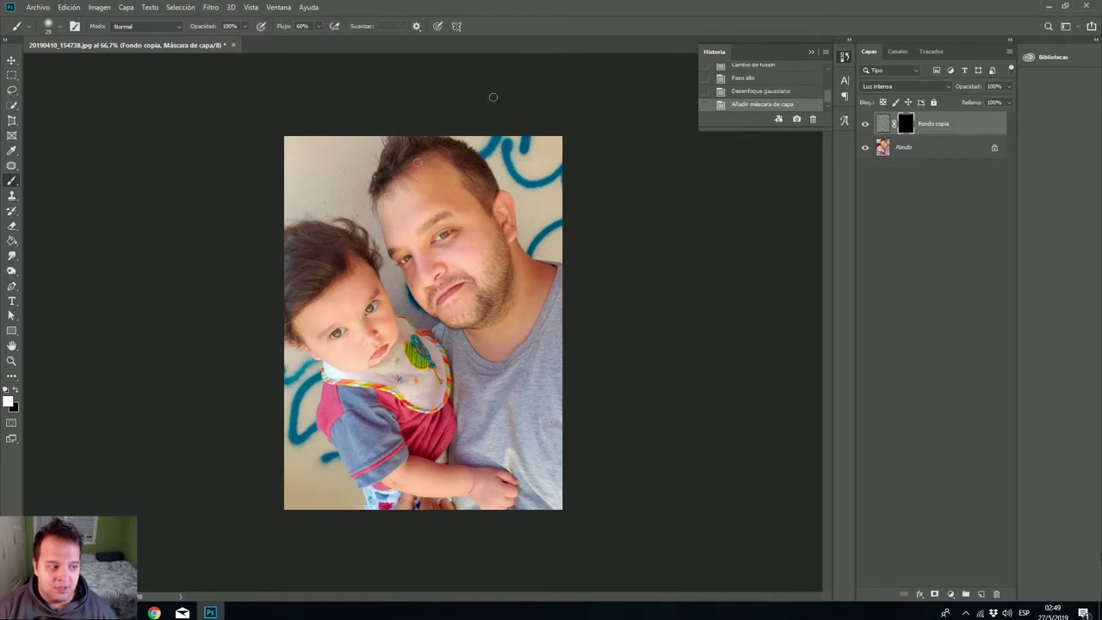
pyautogui.rightClick(16, 183)
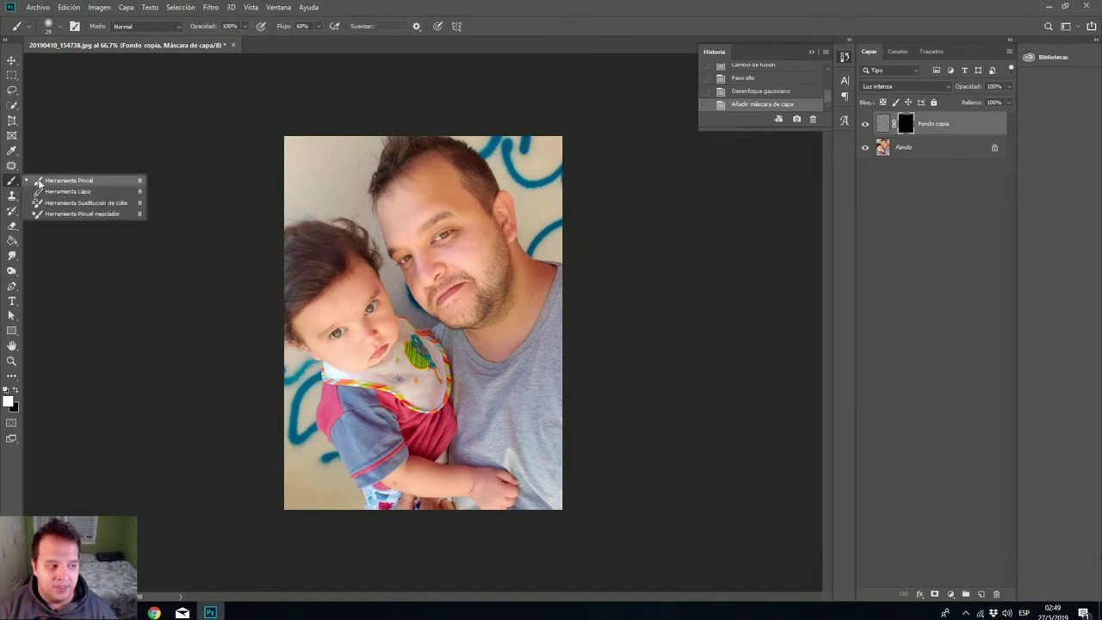
pyautogui.click(43, 182)
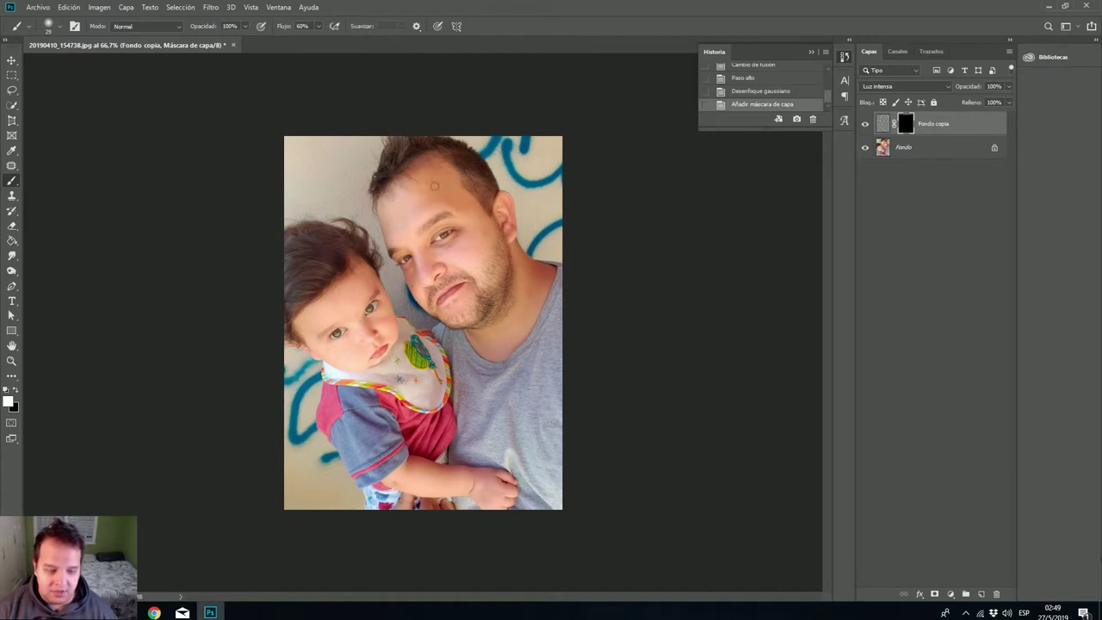
# - Set a 62 px brush and paint white on the mask over the man's forehead
pyautogui.rightClick(426, 192)
pyautogui.moveTo(497, 225); pyautogui.dragTo(507, 225)
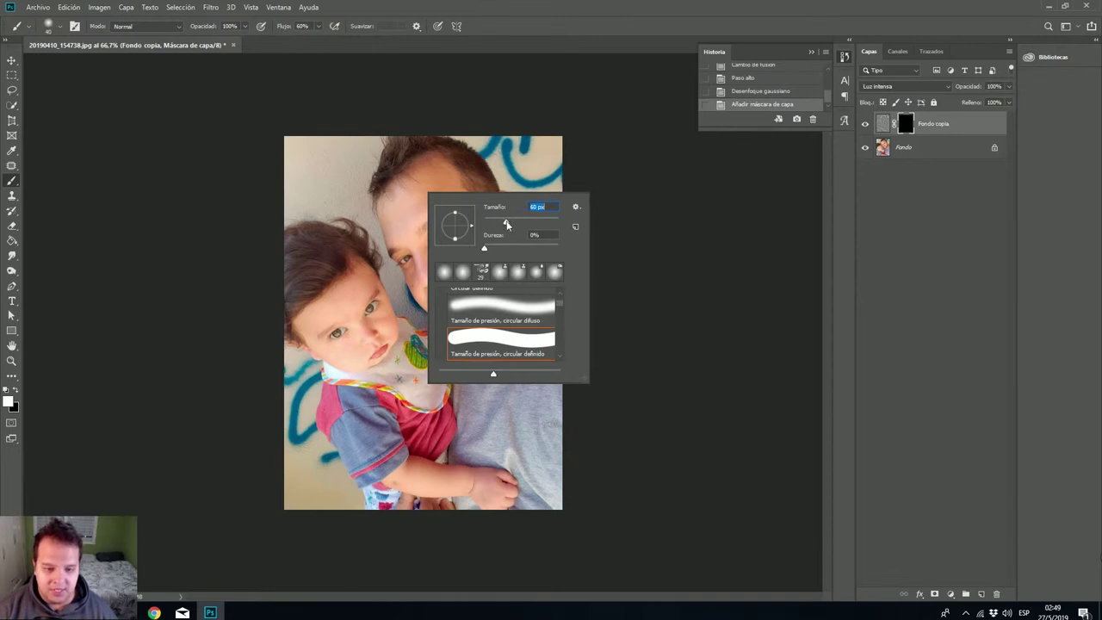
pyautogui.moveTo(504, 220); pyautogui.dragTo(506, 221)
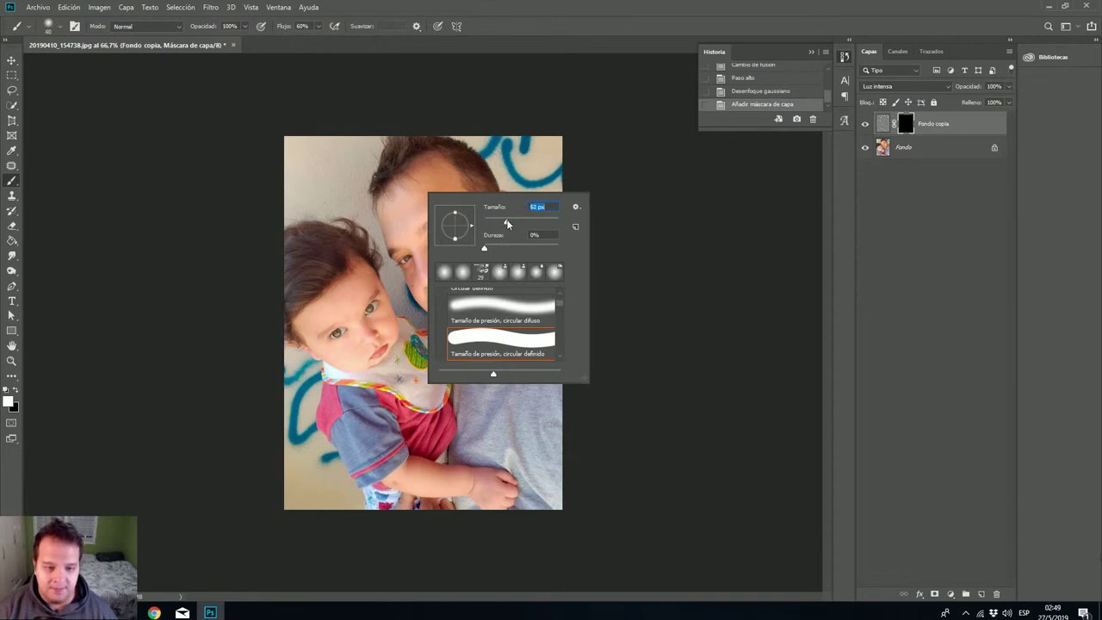
pyautogui.click(430, 184)
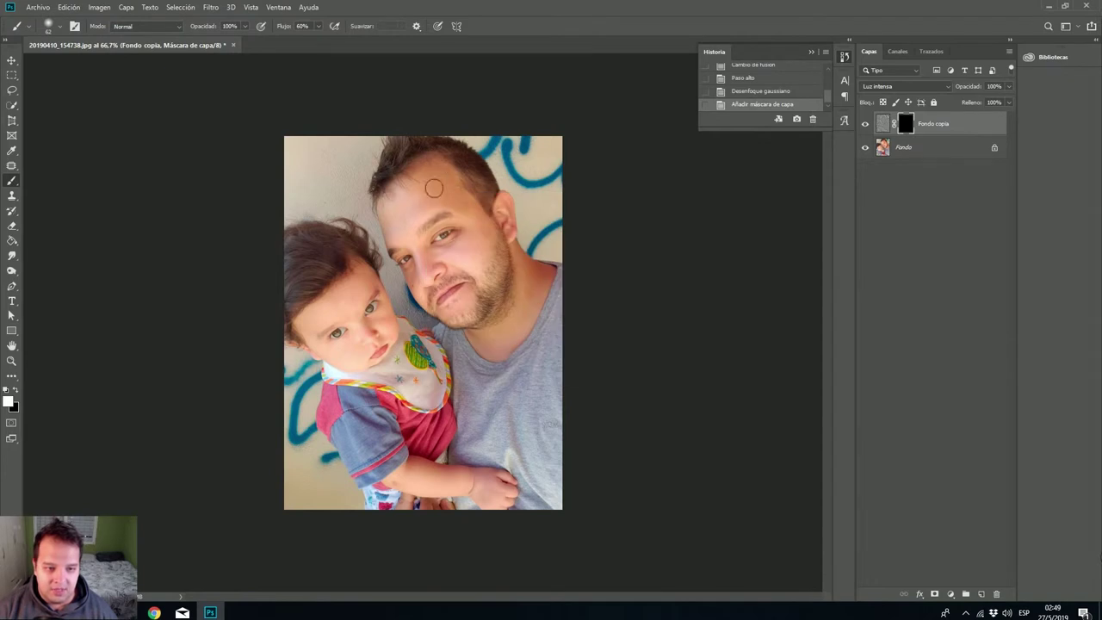
pyautogui.moveTo(433, 187); pyautogui.dragTo(431, 185)
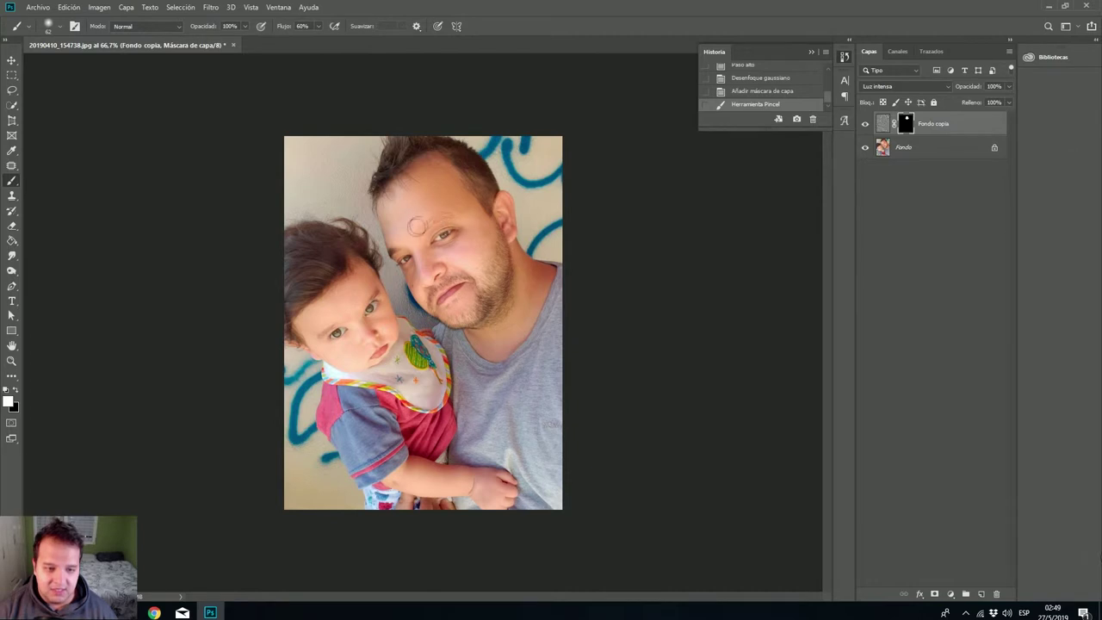
pyautogui.click(416, 227)
pyautogui.click(773, 92)
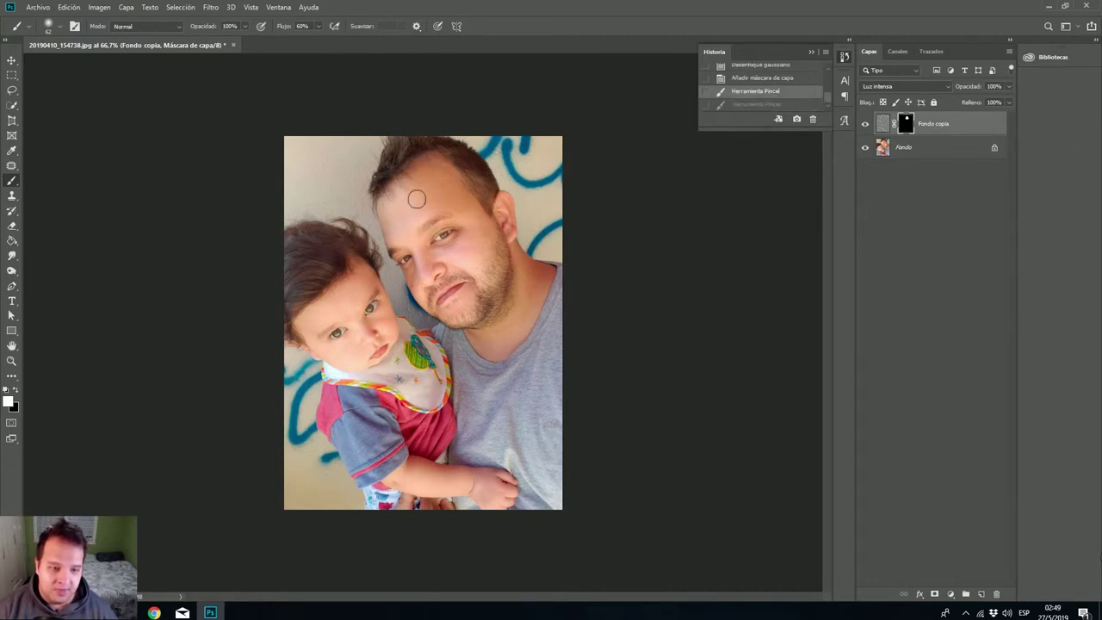
pyautogui.click(398, 217)
# - Shrink the brush and reveal the smoothing over the cheek, nose and eye
pyautogui.rightClick(418, 203)
pyautogui.moveTo(486, 233); pyautogui.dragTo(493, 234)
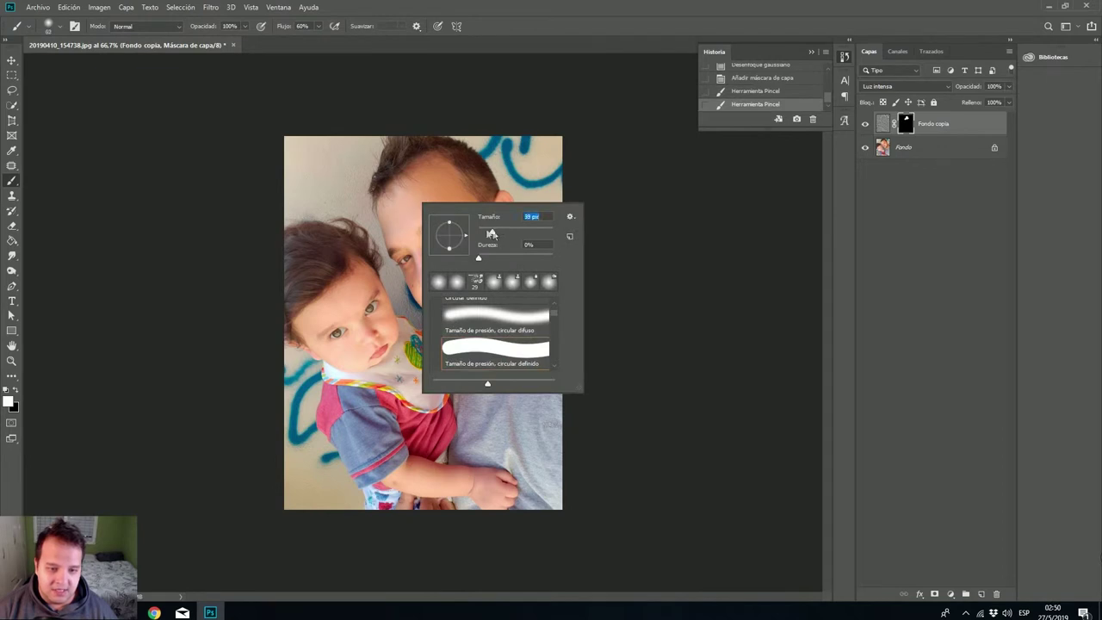
pyautogui.click(440, 184)
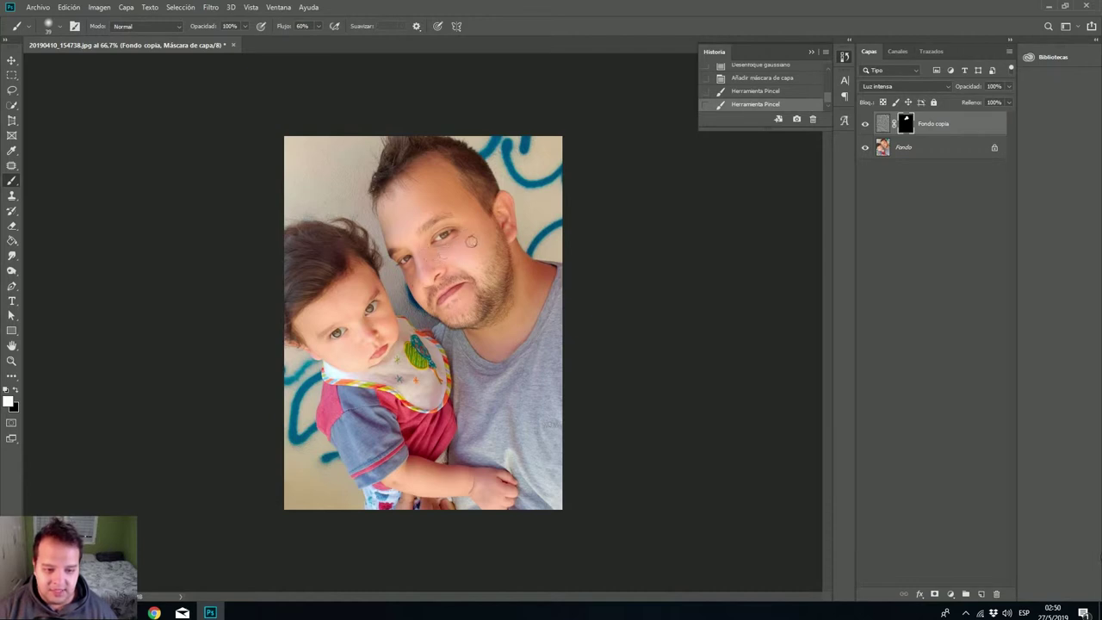
pyautogui.moveTo(454, 260); pyautogui.dragTo(475, 241)
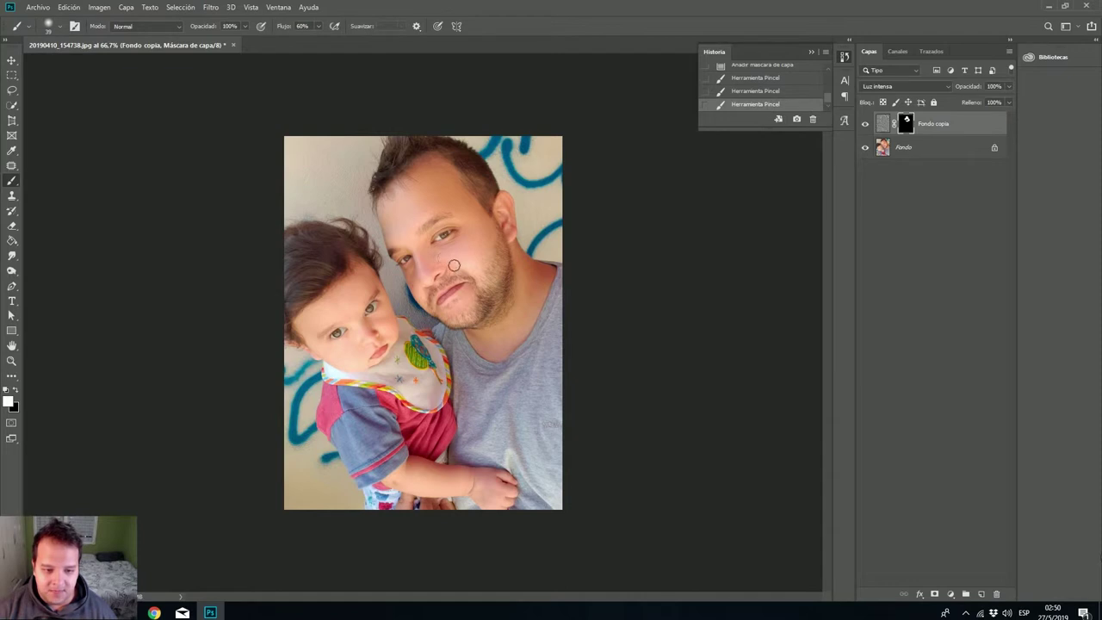
pyautogui.moveTo(416, 275); pyautogui.dragTo(419, 241)
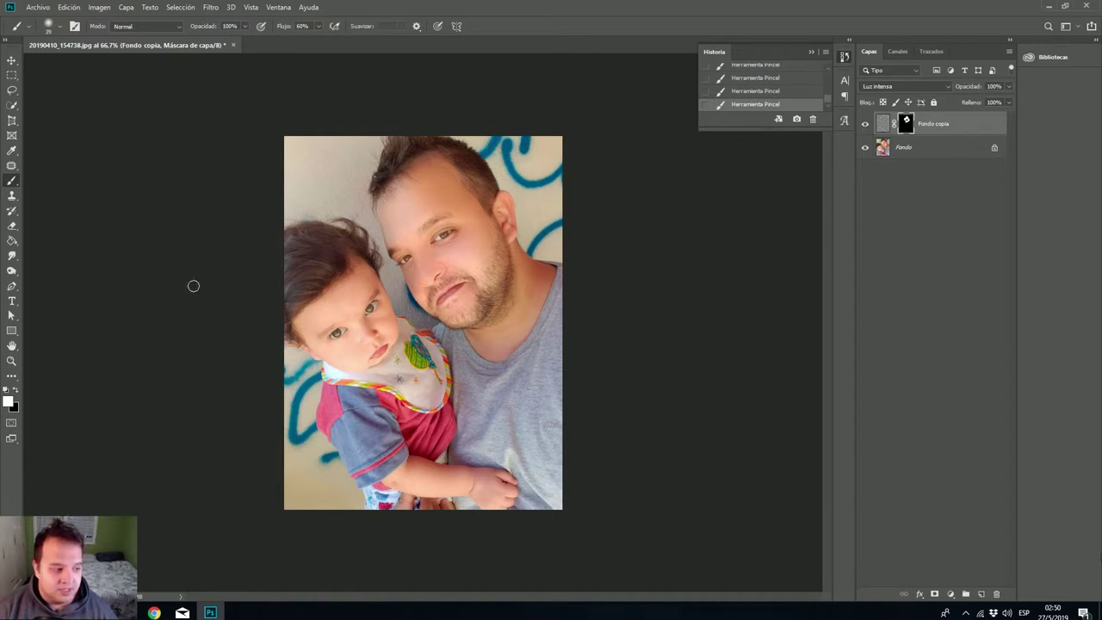
# - Set the foreground colour to black and shrink the brush to about 23 px
pyautogui.click(15, 391)
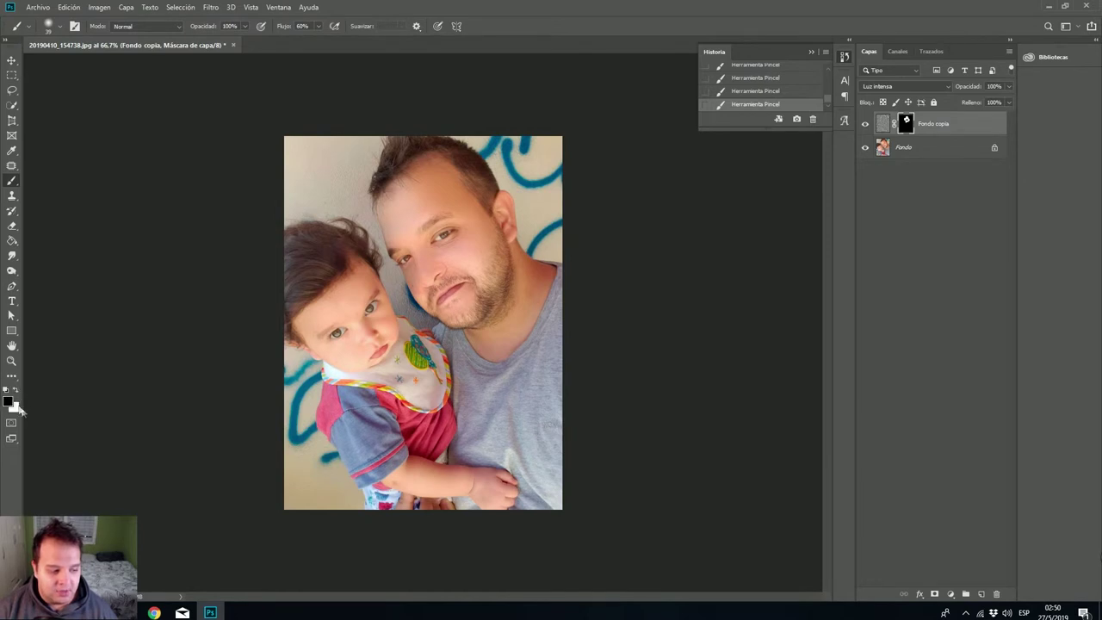
pyautogui.click(10, 400)
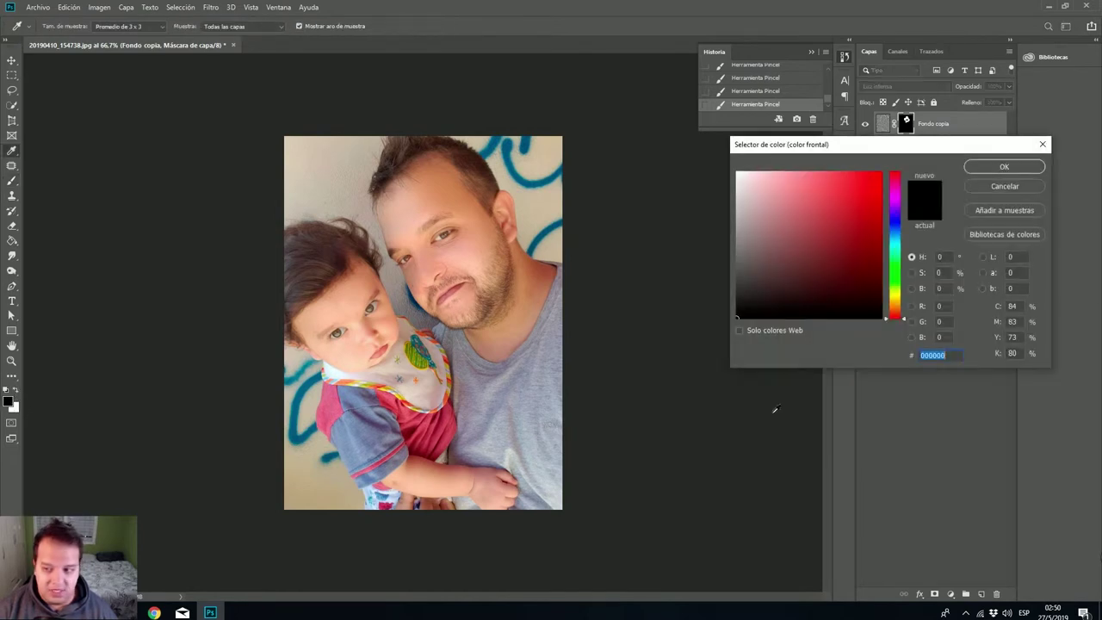
pyautogui.click(882, 317)
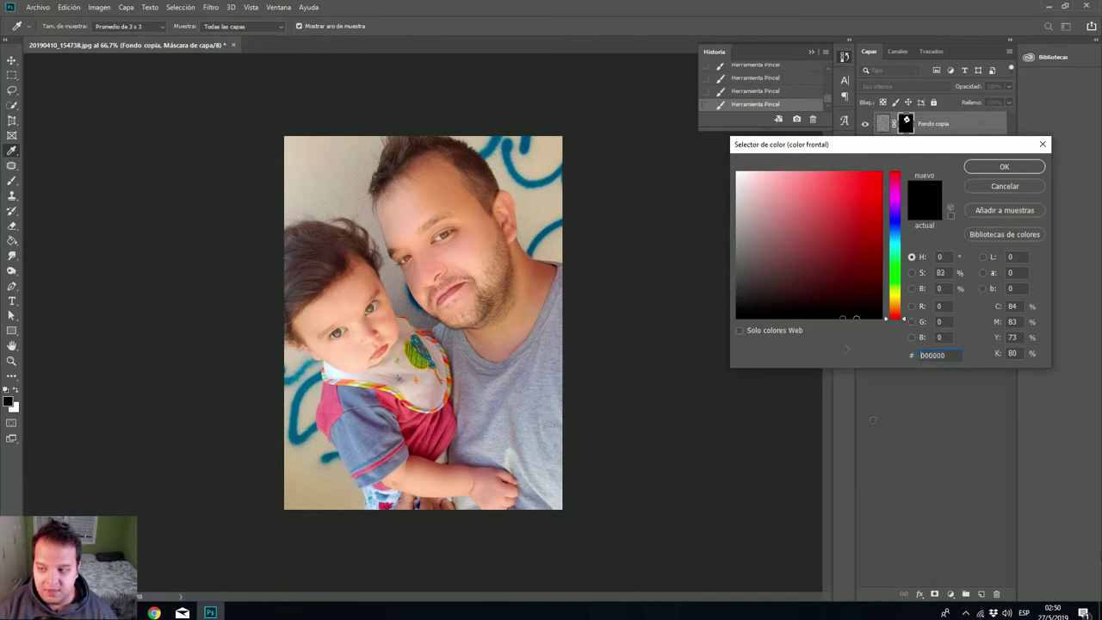
pyautogui.click(998, 168)
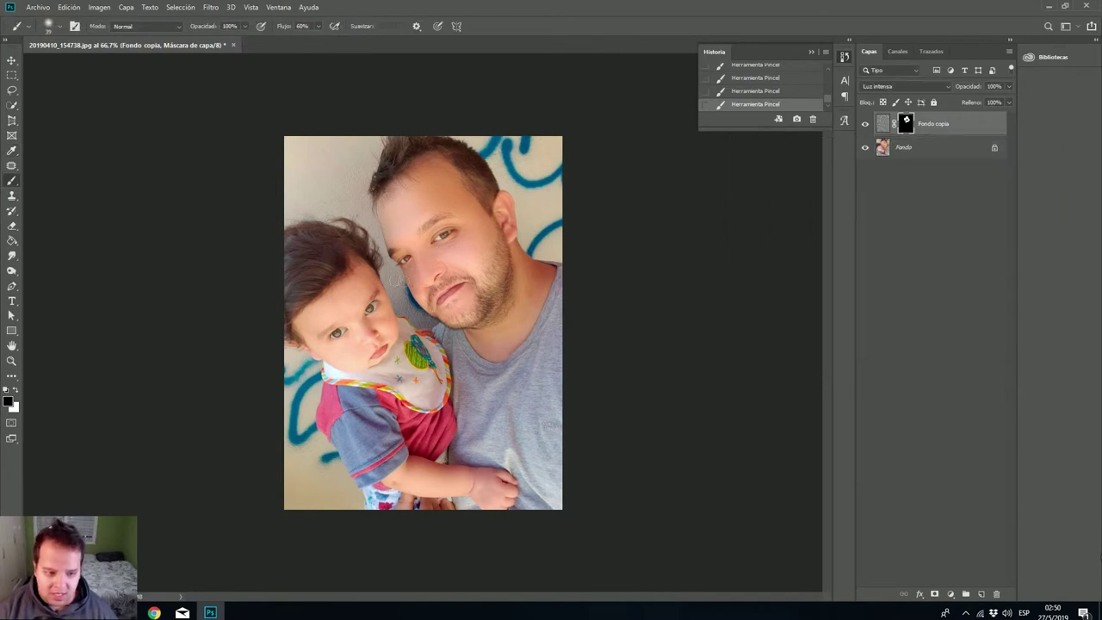
pyautogui.rightClick(431, 285)
pyautogui.moveTo(506, 312); pyautogui.dragTo(503, 315)
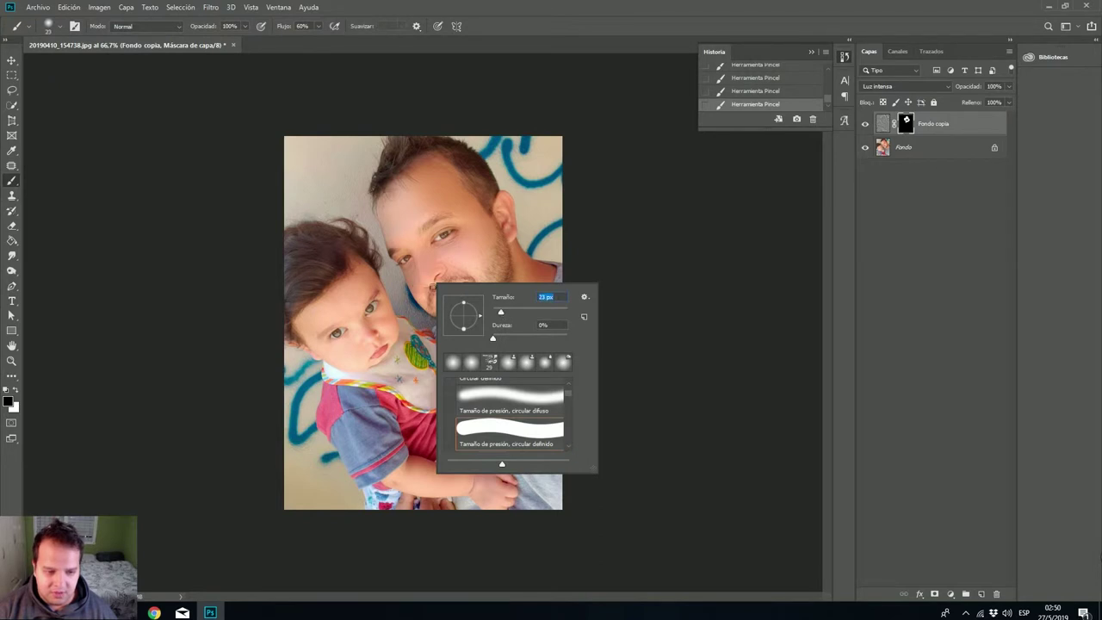
pyautogui.press('Return')
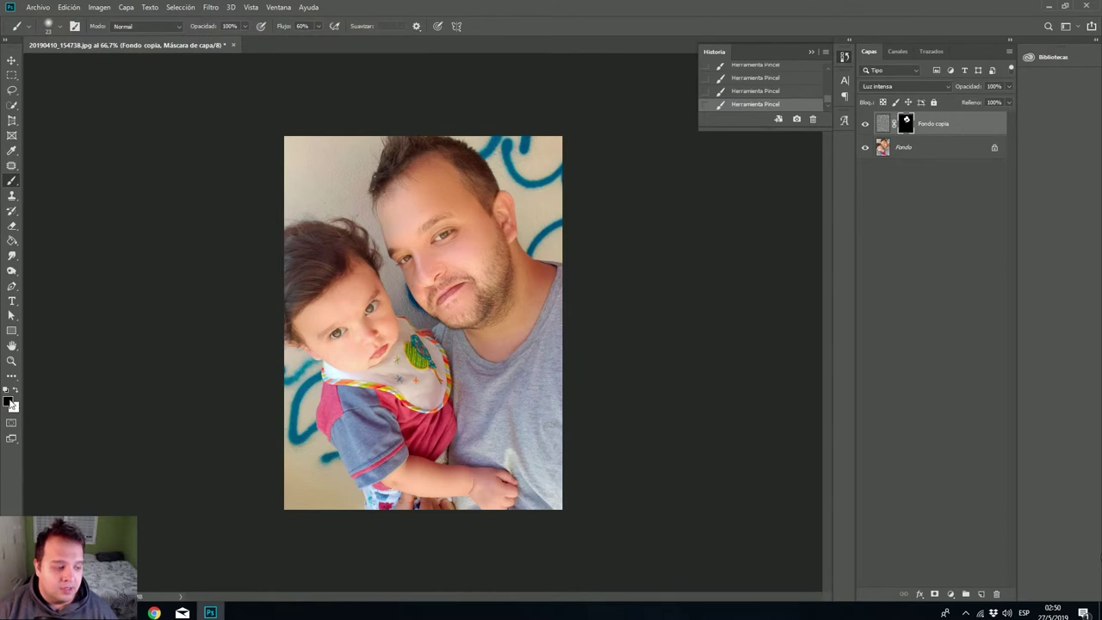
# - Switch to white, paint the face mask, undo that stroke, and hide Fondo copia
pyautogui.click(10, 402)
pyautogui.click(737, 173)
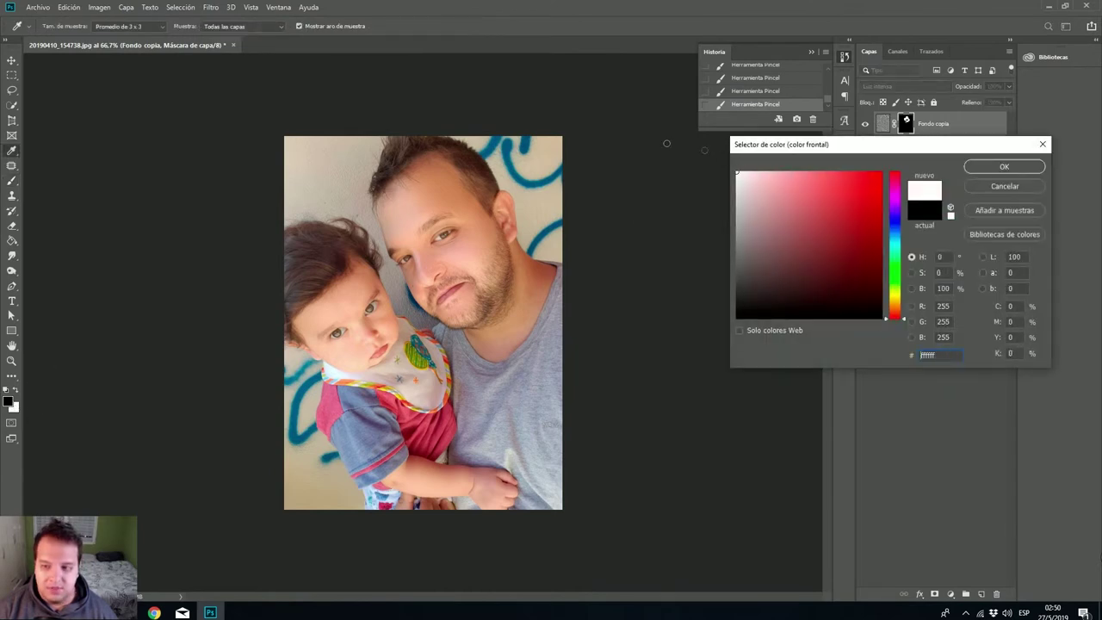
pyautogui.click(1004, 167)
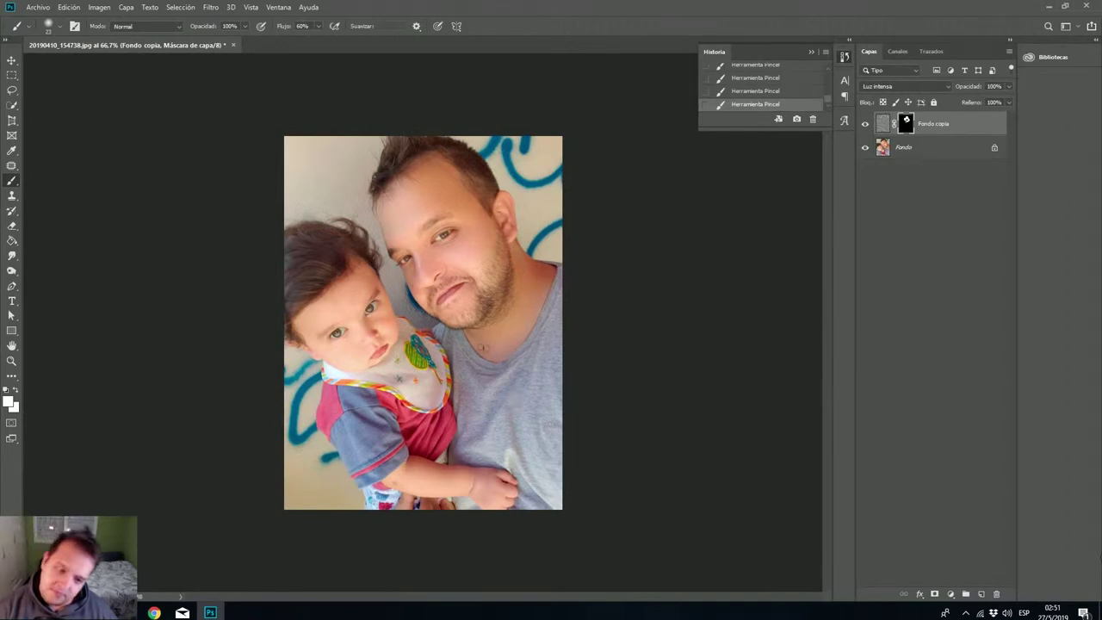
pyautogui.moveTo(477, 248); pyautogui.dragTo(467, 315)
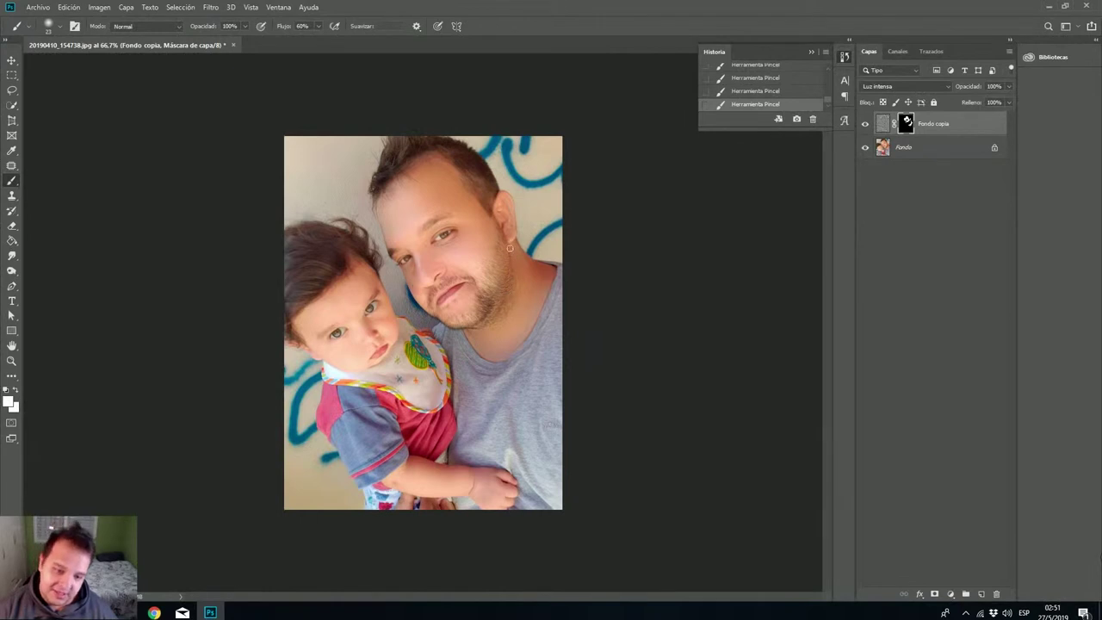
pyautogui.click(780, 91)
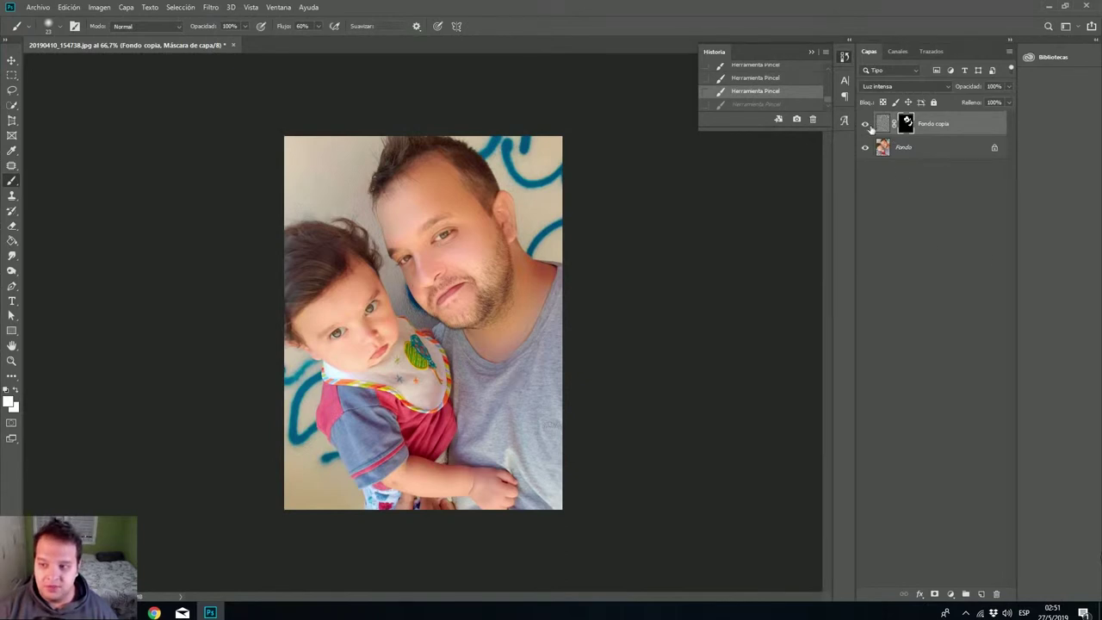
pyautogui.click(867, 125)
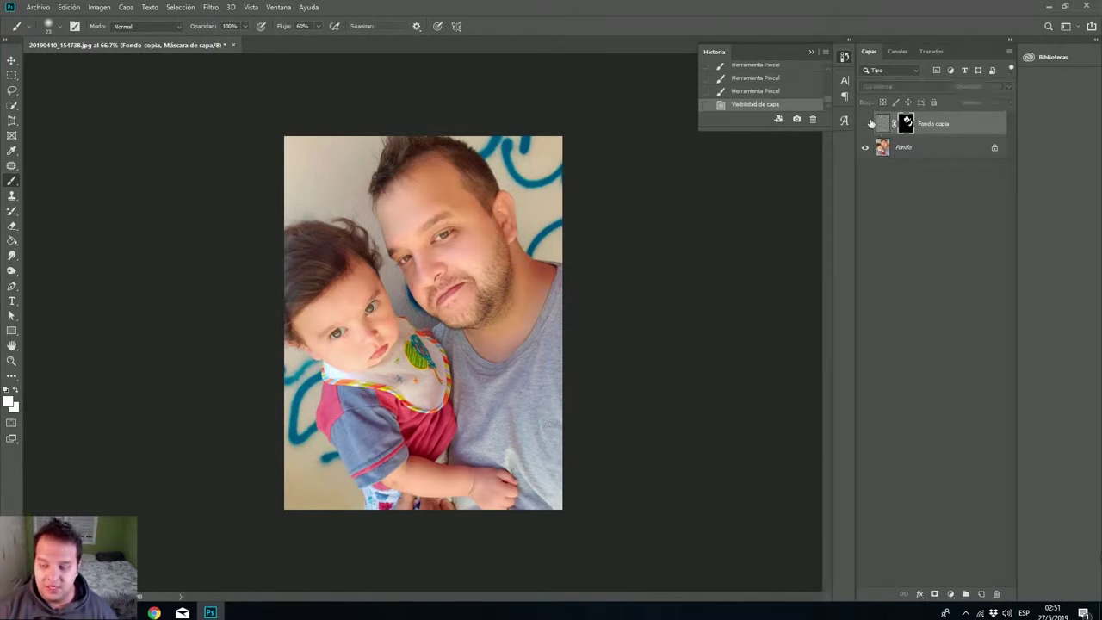
# - Duplicate the Fondo layer as Fondo copia 2
pyautogui.click(922, 153)
pyautogui.rightClick(923, 152)
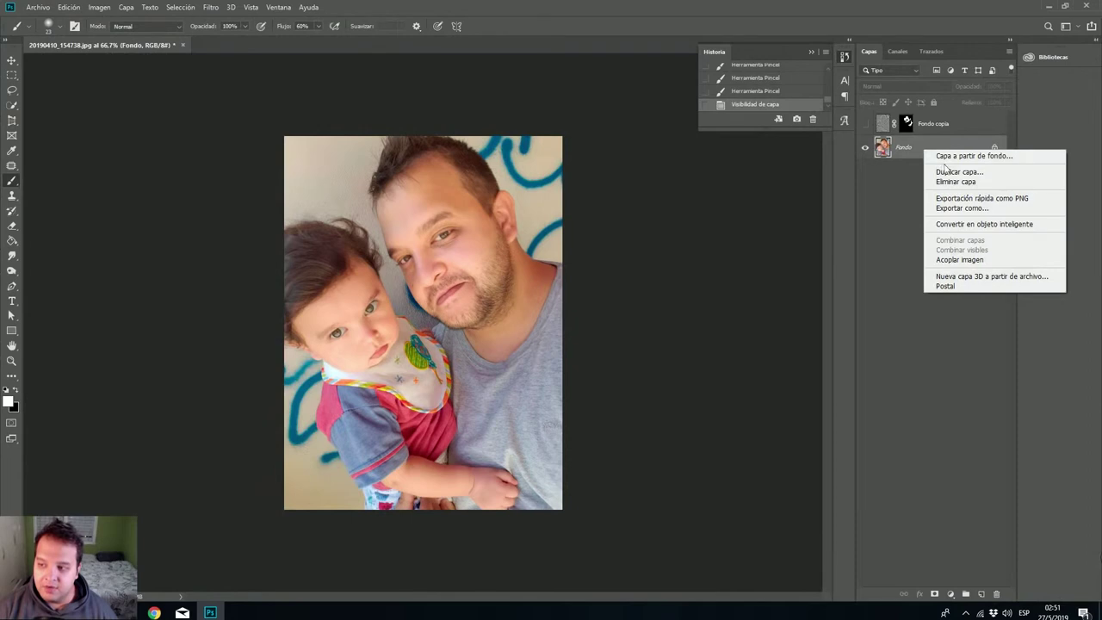
pyautogui.click(958, 174)
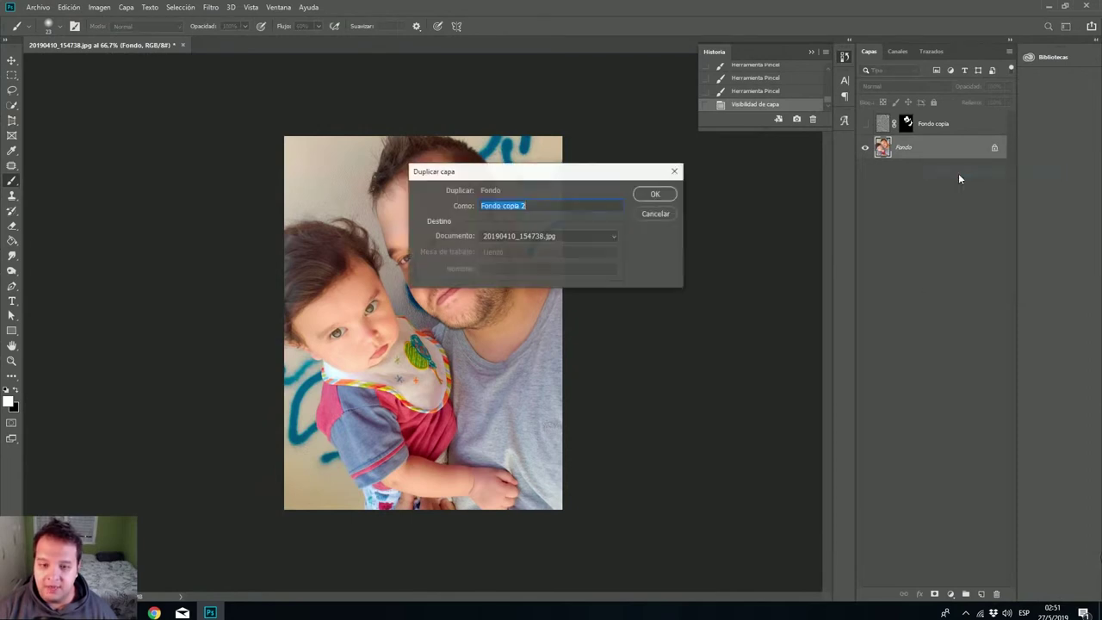
pyautogui.click(655, 194)
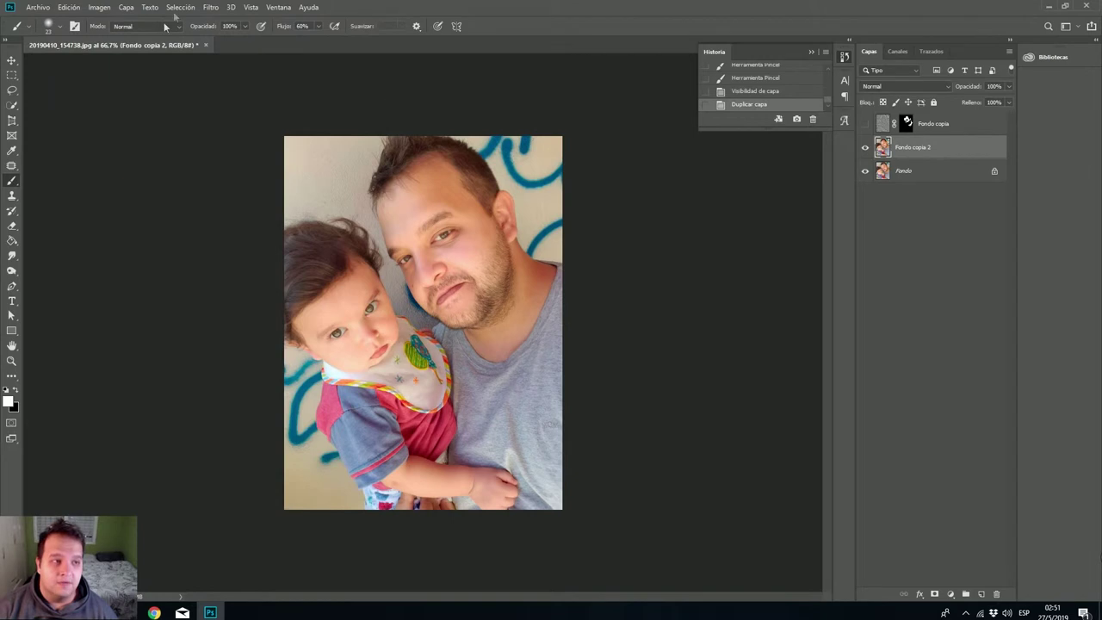
pyautogui.click(211, 7)
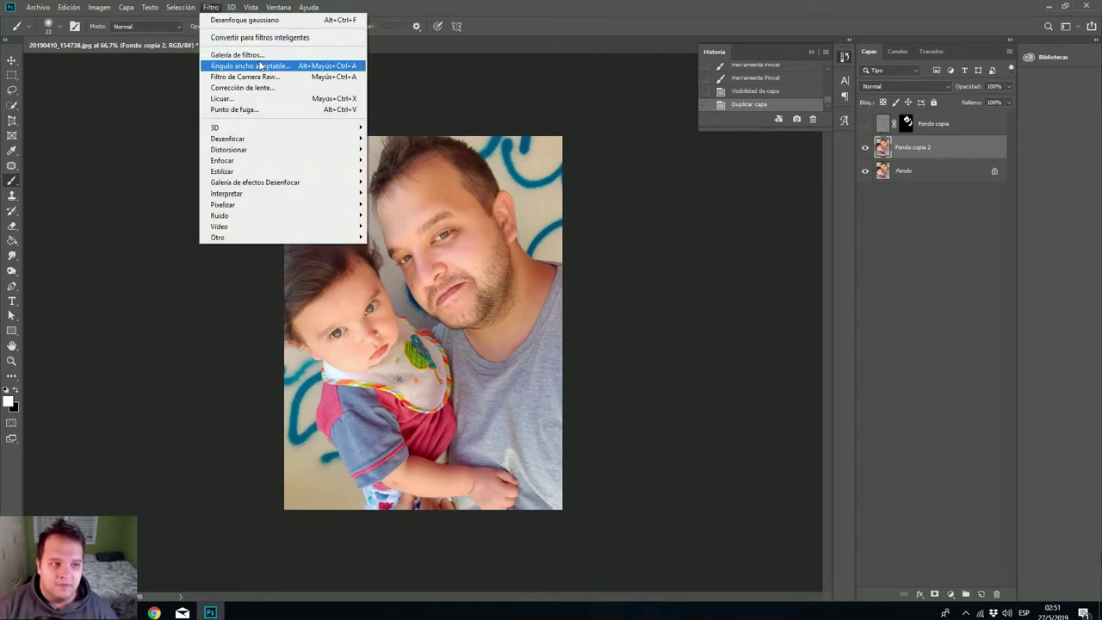
# - Apply the Camera Raw filter to Fondo copia 2 with Luminancia noise reduction at 100
pyautogui.click(288, 77)
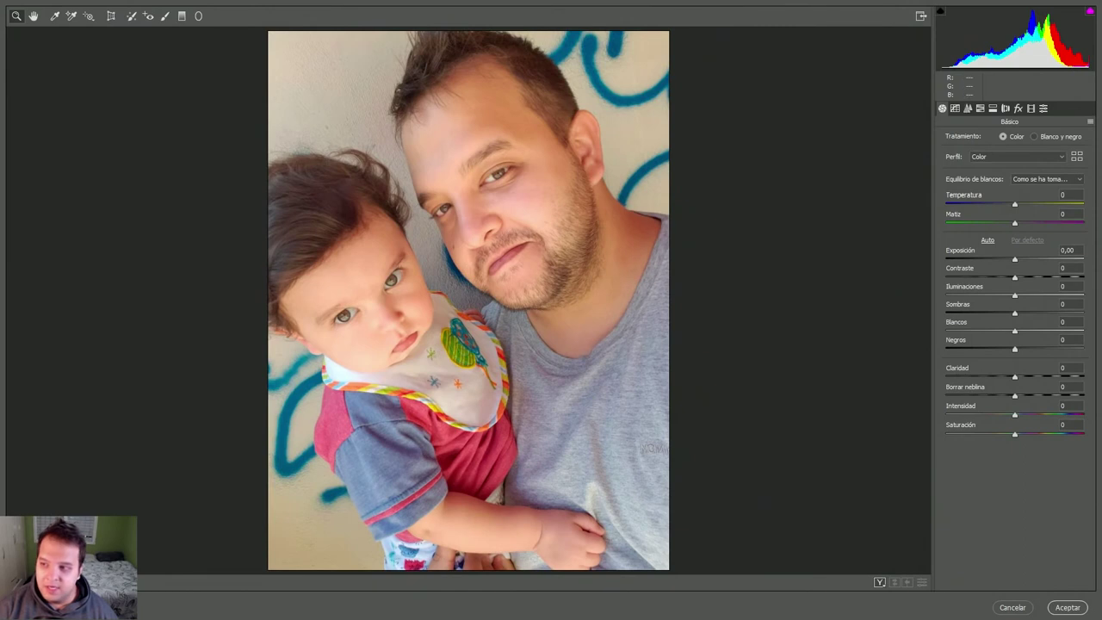
pyautogui.click(968, 109)
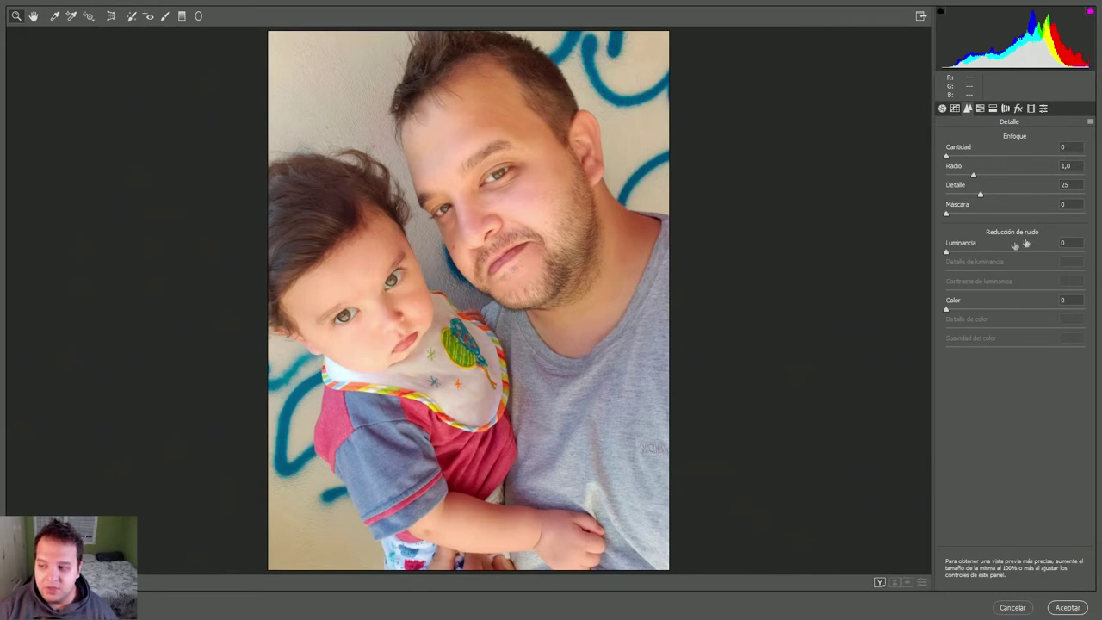
pyautogui.moveTo(946, 252); pyautogui.dragTo(1086, 251)
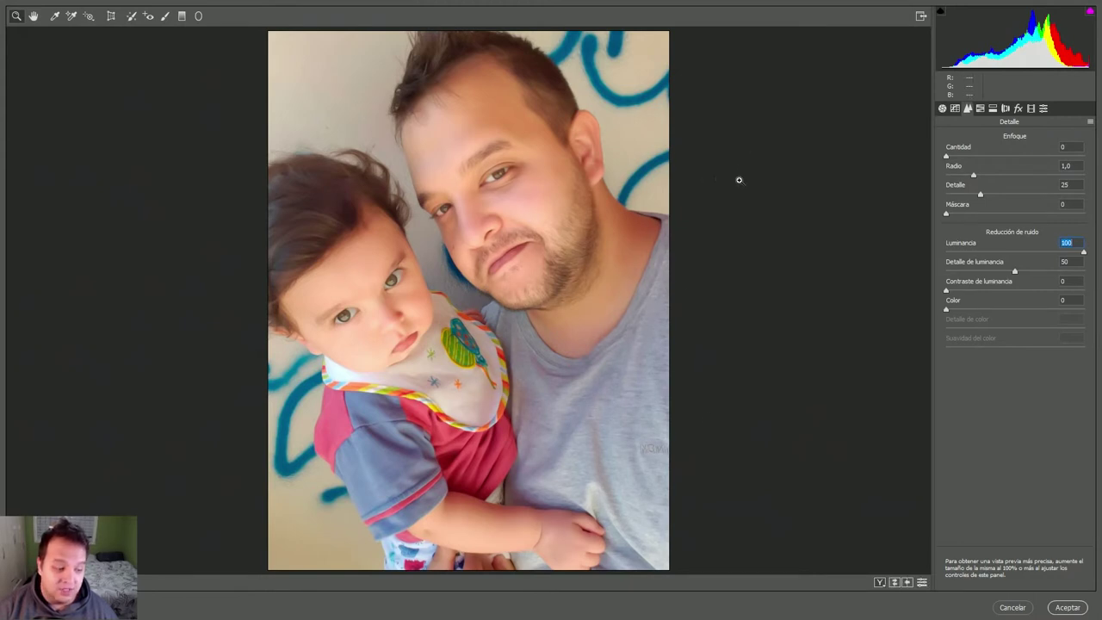
pyautogui.click(1064, 608)
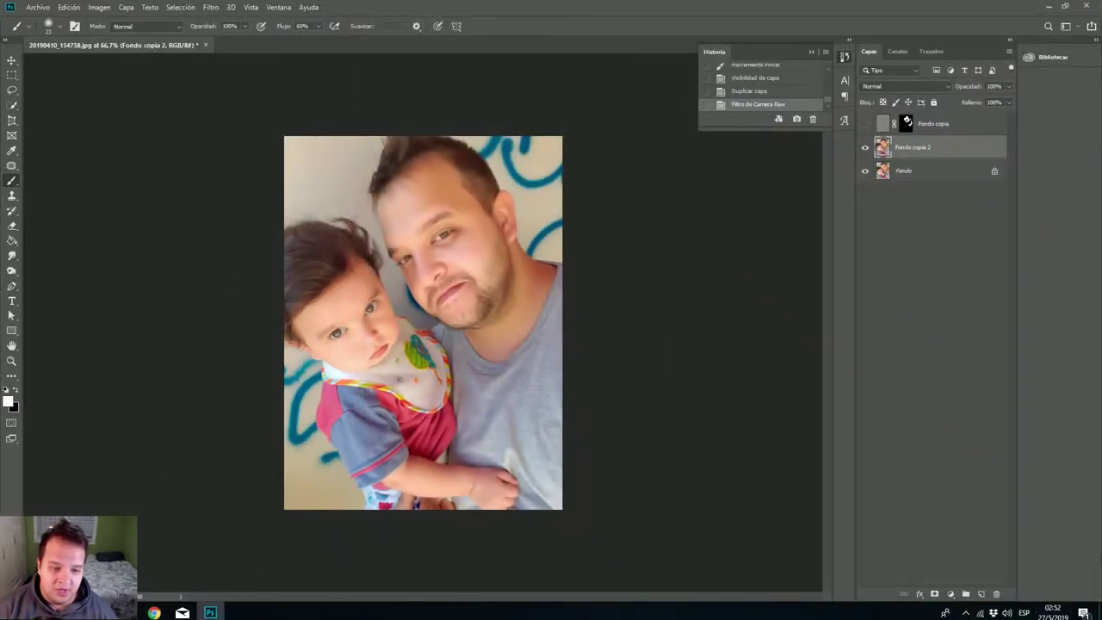
# - Add a hide-all mask to Fondo copia 2 and enlarge the brush to 40 px
pyautogui.click(125, 7)
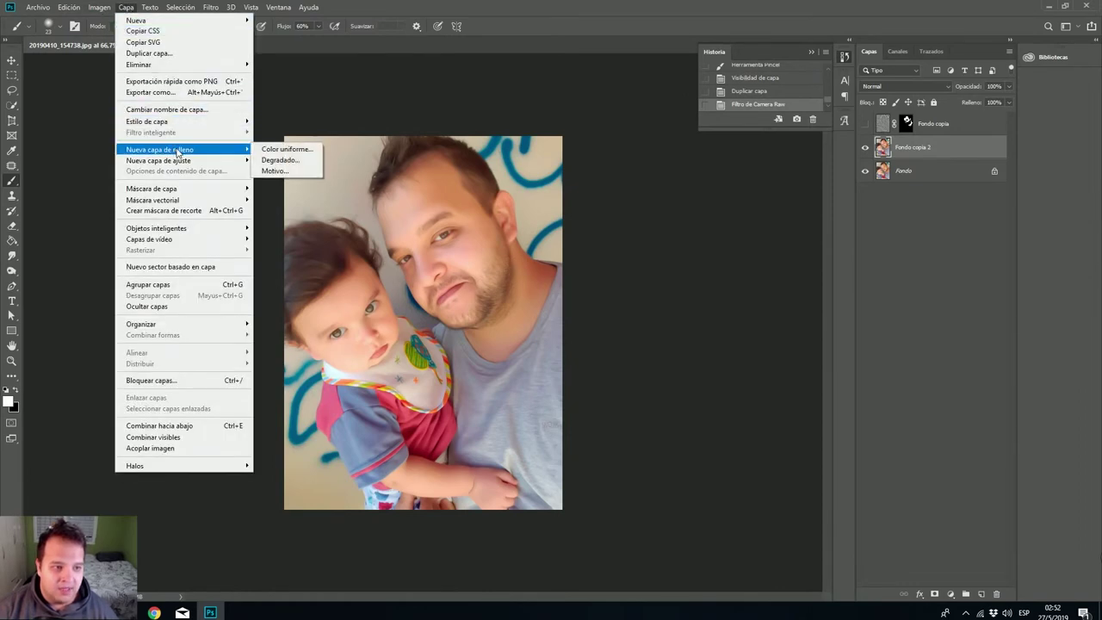
pyautogui.moveTo(151, 189)
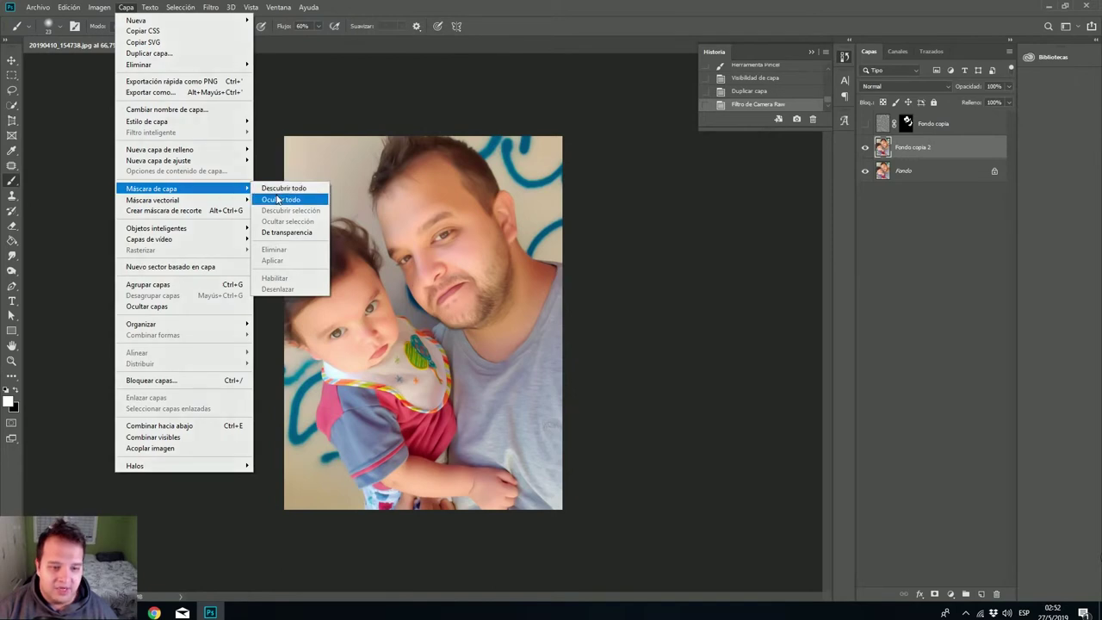
pyautogui.click(280, 198)
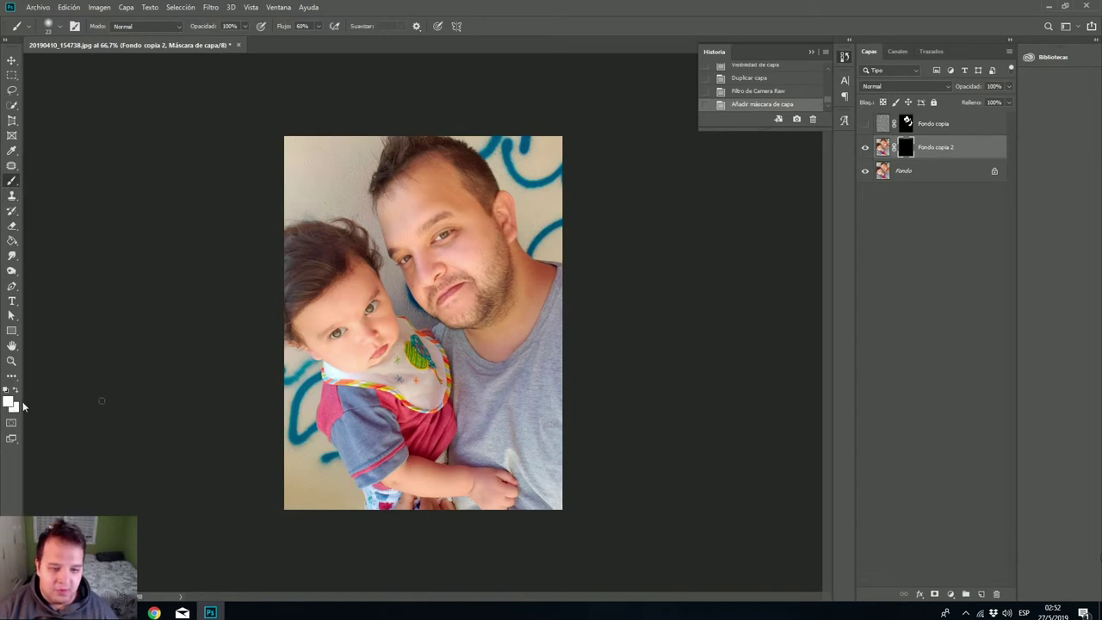
pyautogui.rightClick(465, 256)
pyautogui.moveTo(533, 284); pyautogui.dragTo(541, 285)
pyautogui.click(448, 252)
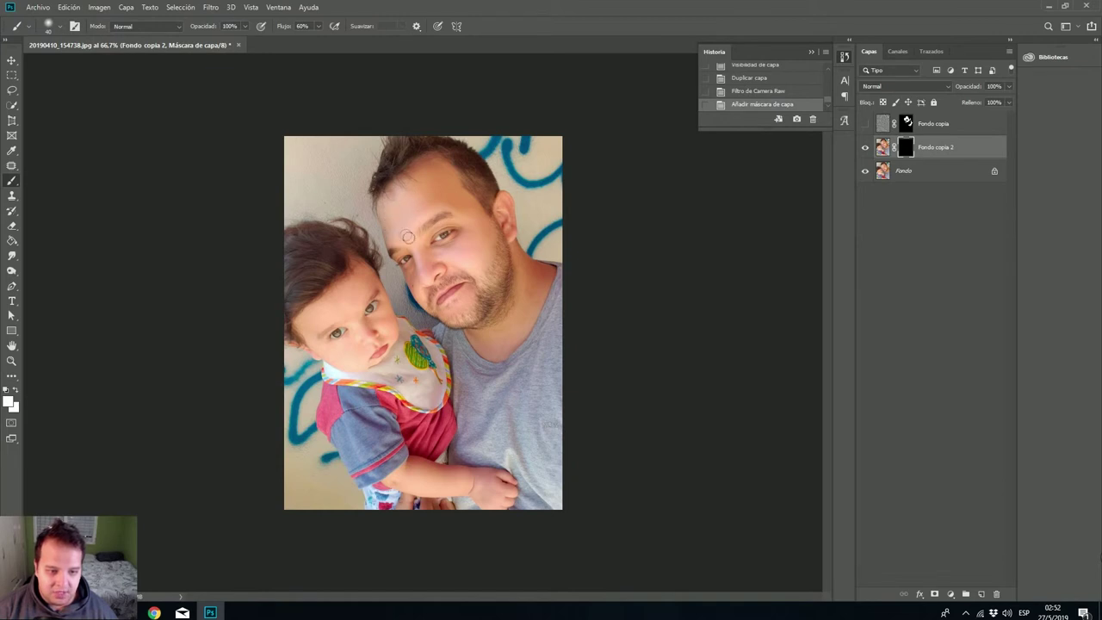
# - Paint white into the Fondo copia 2 mask over the man's face with a 21 px brush
pyautogui.moveTo(465, 257); pyautogui.dragTo(481, 230)
pyautogui.rightClick(419, 290)
pyautogui.moveTo(493, 318); pyautogui.dragTo(487, 318)
pyautogui.click(410, 272)
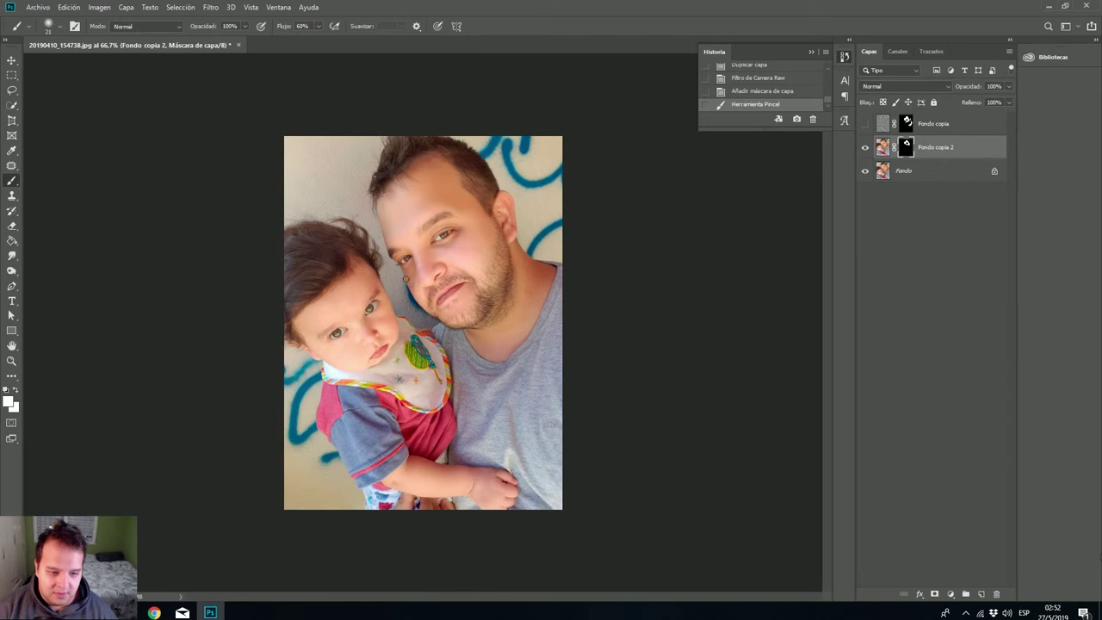
pyautogui.click(422, 292)
pyautogui.rightClick(465, 251)
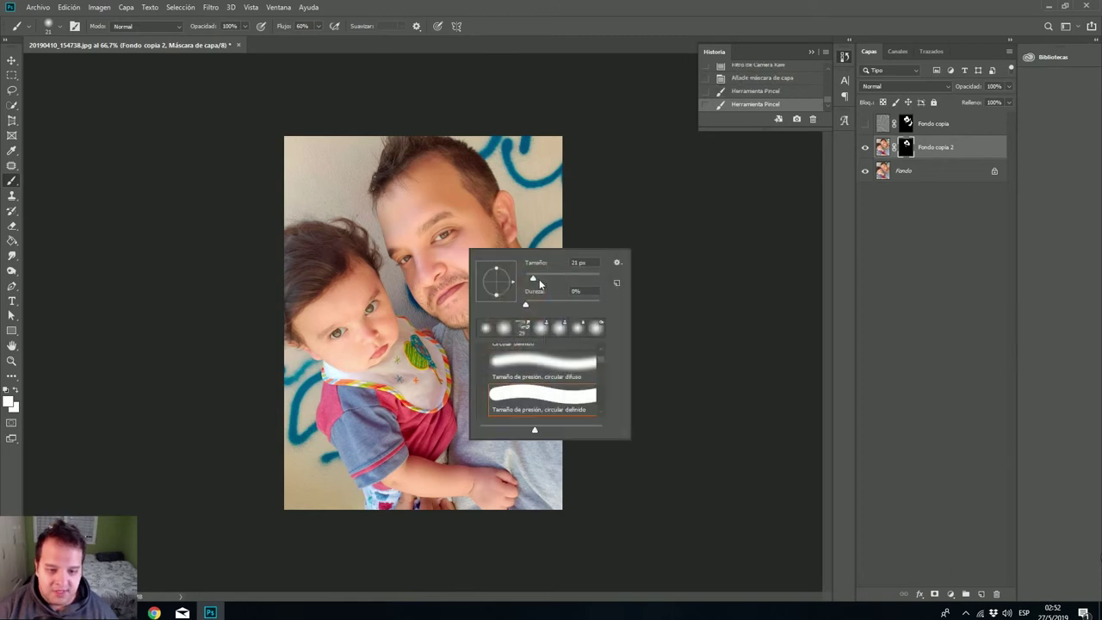
pyautogui.click(428, 248)
# - Paint the mask around the man's eye, shrinking the brush to 20 px
pyautogui.moveTo(437, 250); pyautogui.dragTo(462, 232)
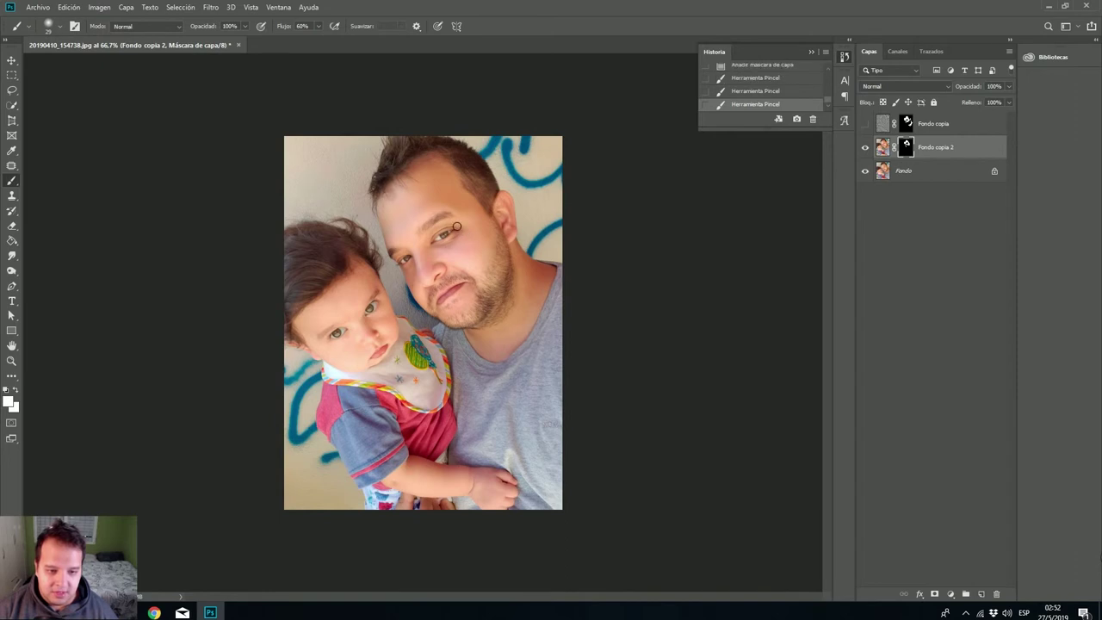
pyautogui.moveTo(432, 231); pyautogui.dragTo(429, 244)
pyautogui.rightClick(406, 255)
pyautogui.moveTo(481, 283); pyautogui.dragTo(476, 283)
pyautogui.click(407, 255)
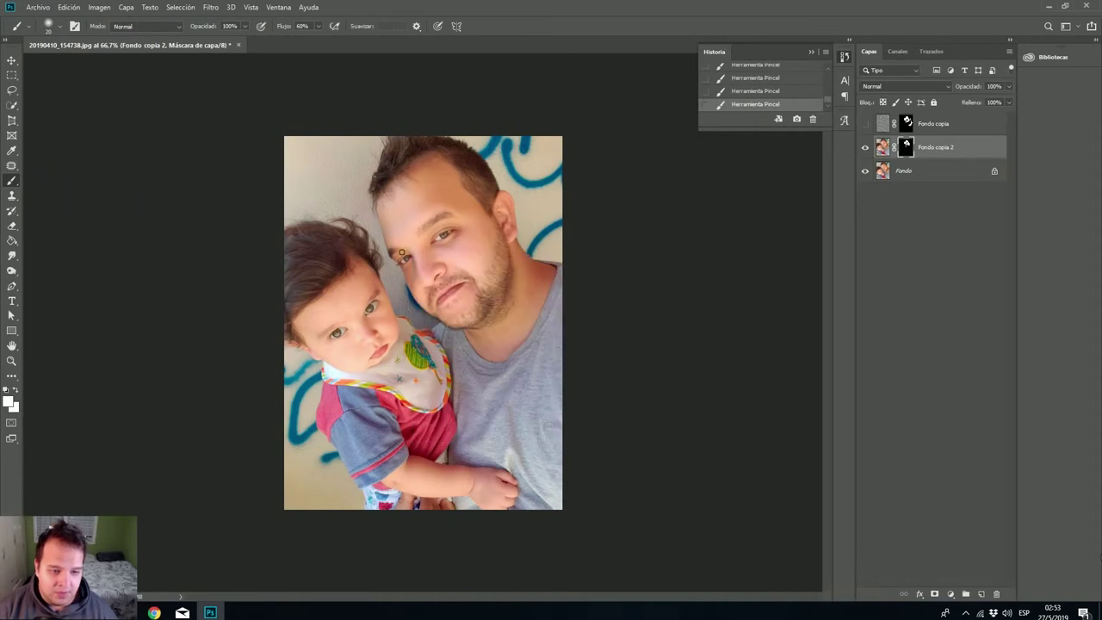
pyautogui.rightClick(545, 283)
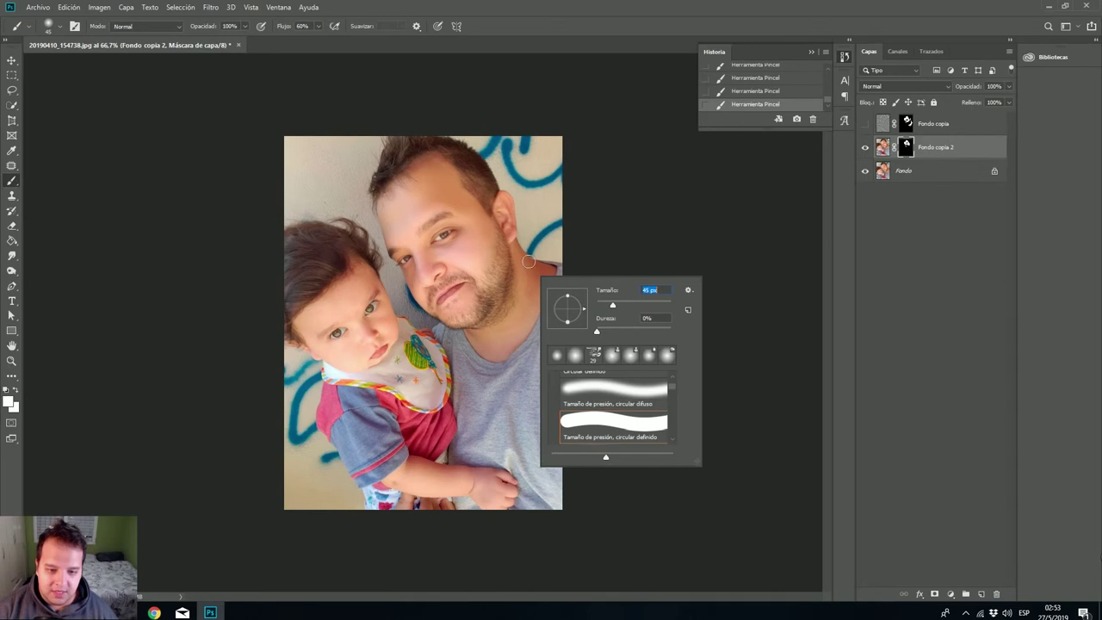
pyautogui.click(531, 285)
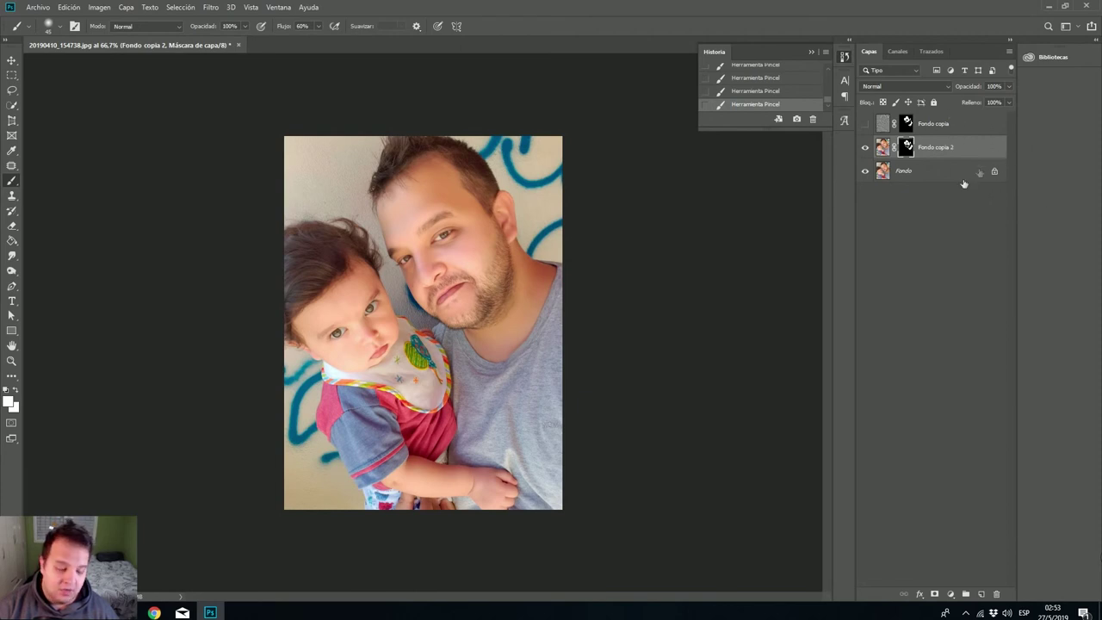
# - Lower Fondo copia 2's opacity to 84%
pyautogui.click(1011, 86)
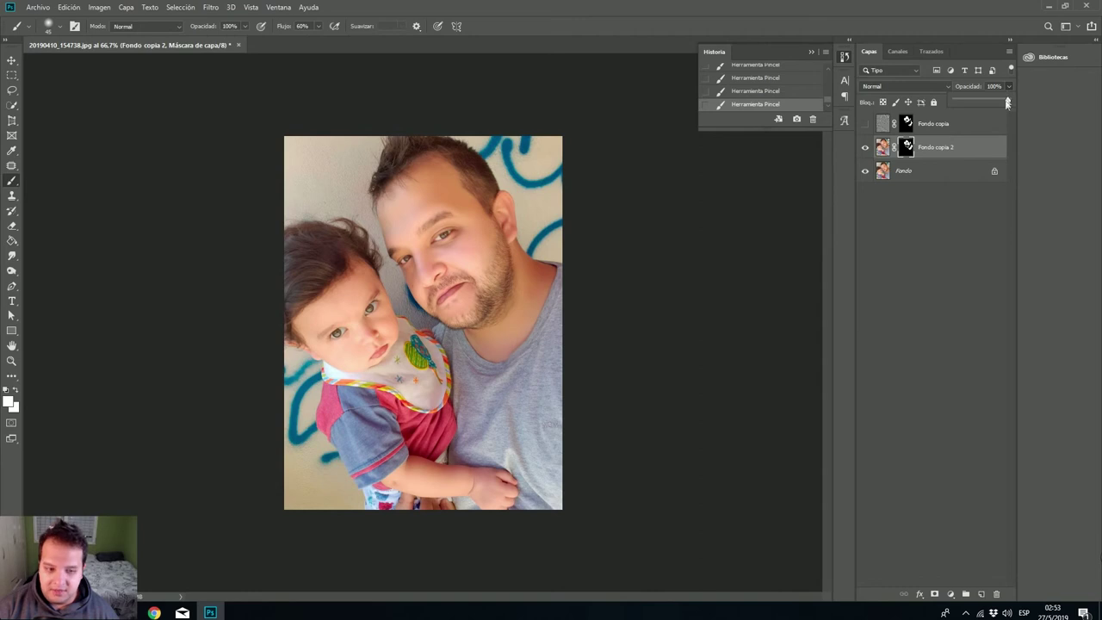
pyautogui.moveTo(999, 103); pyautogui.dragTo(942, 99)
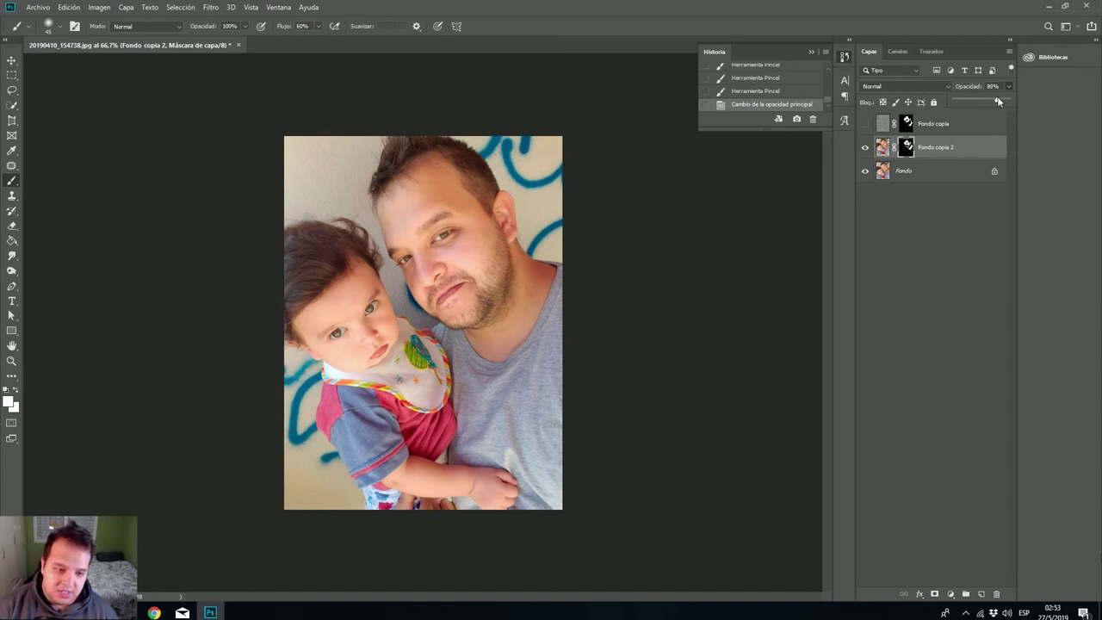
pyautogui.moveTo(1001, 101); pyautogui.dragTo(1009, 101)
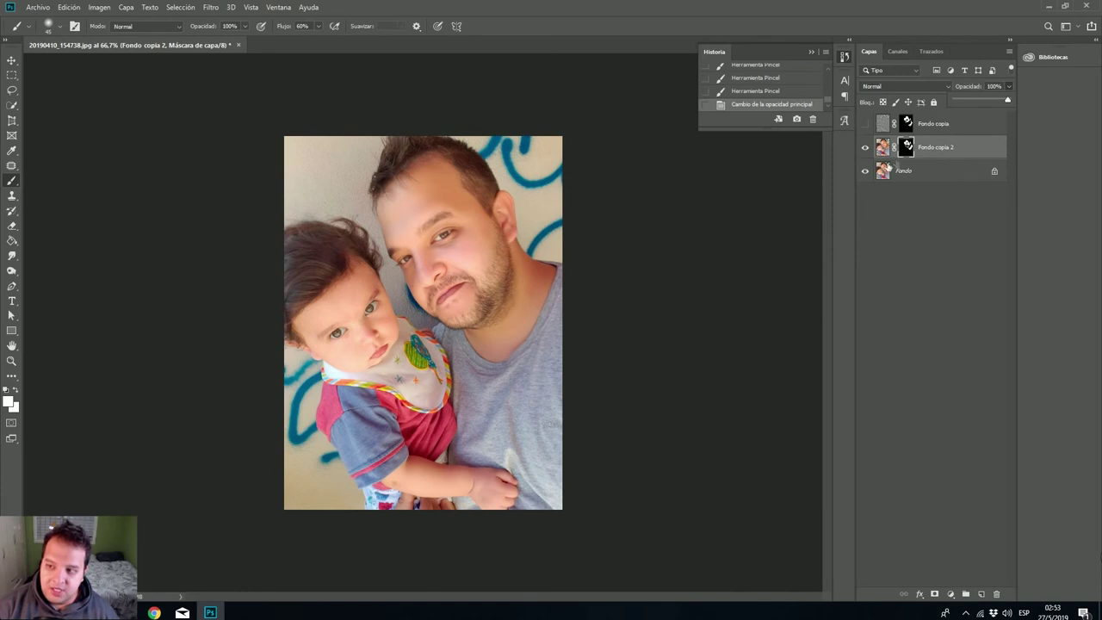
pyautogui.click(883, 147)
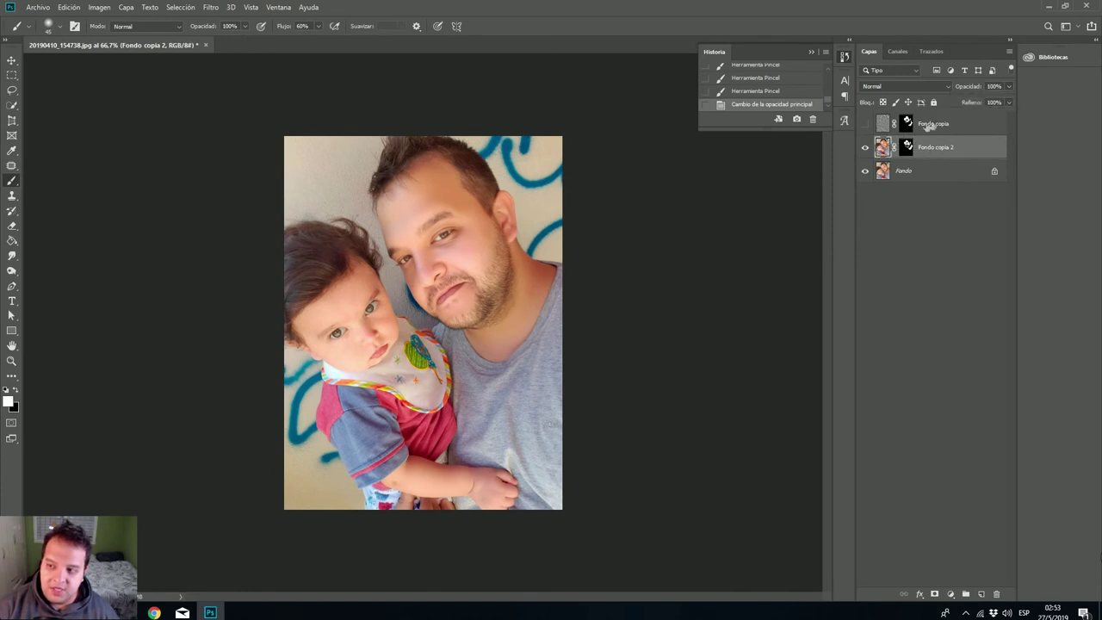
# - Make Fondo copia visible again, undo a stray dab on the hair, and select its mask
pyautogui.click(866, 125)
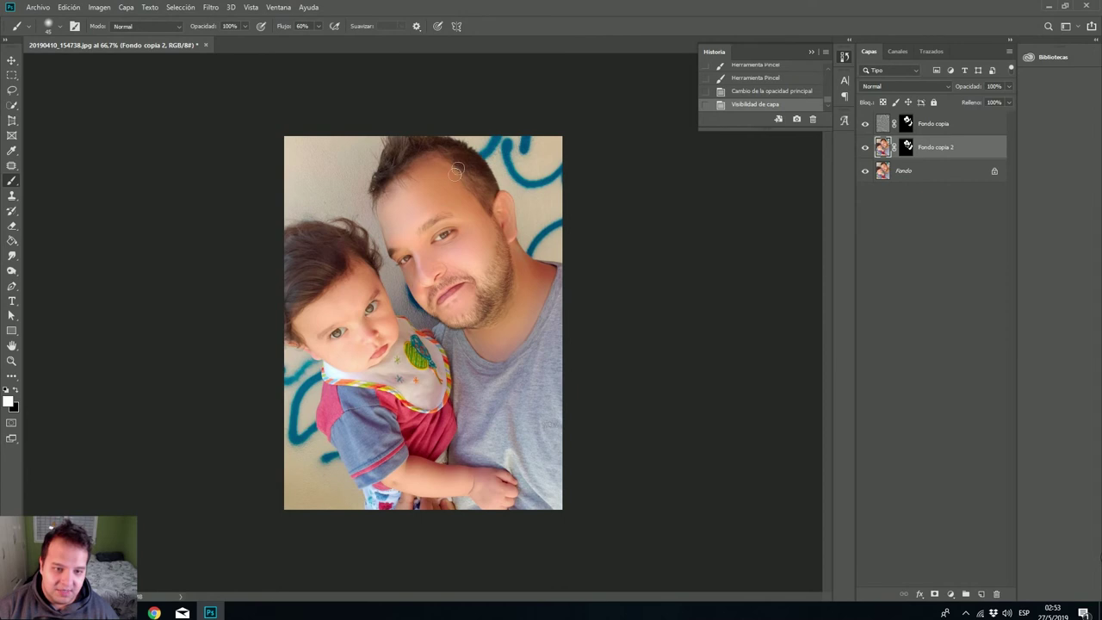
pyautogui.click(455, 180)
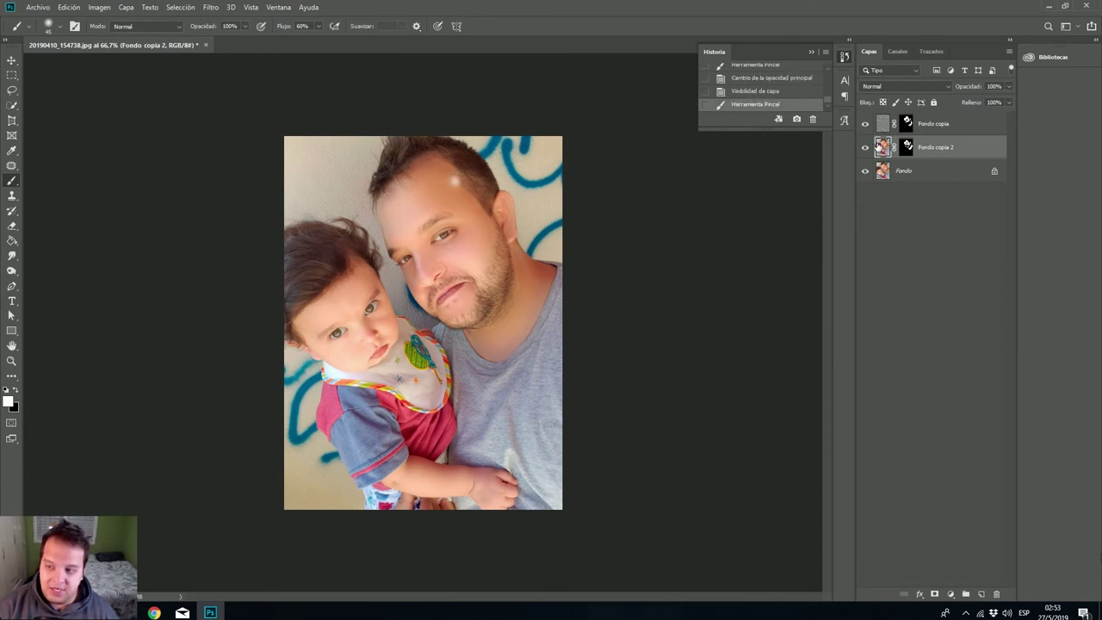
pyautogui.click(904, 149)
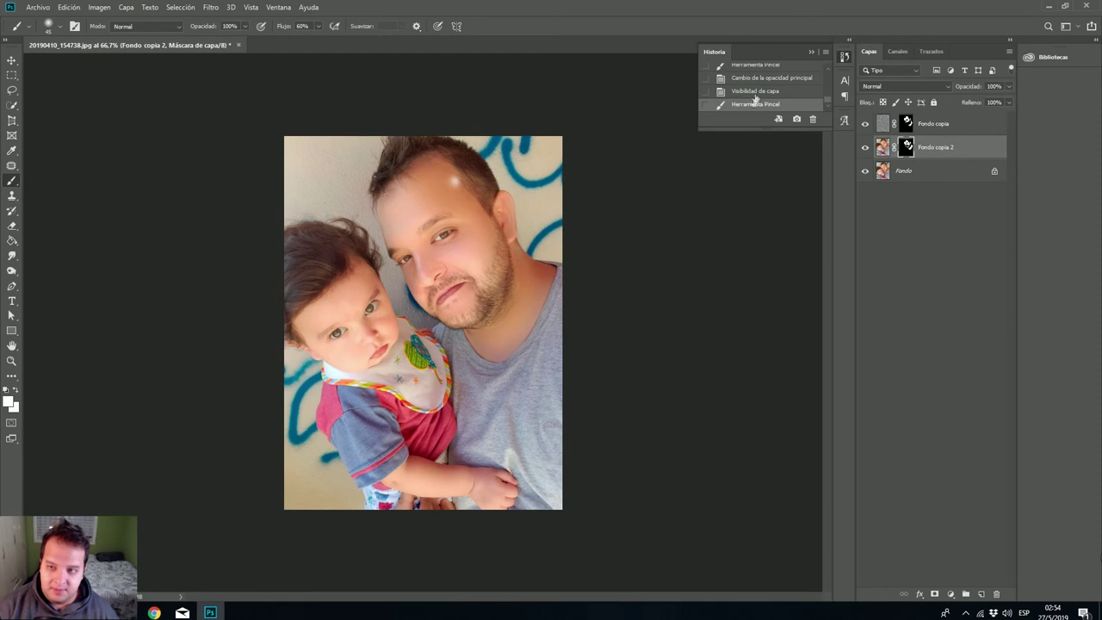
pyautogui.click(756, 92)
pyautogui.click(906, 123)
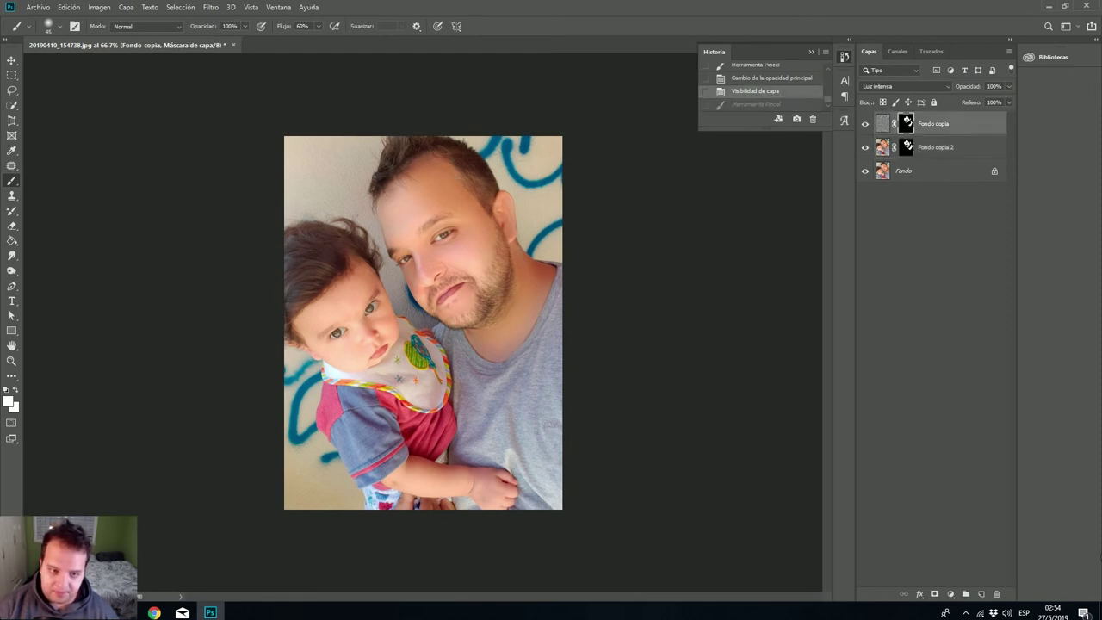
# - Paint Fondo copia's mask over the hair, set its opacity to 76%, and adjust Fondo copia 2's opacity
pyautogui.moveTo(451, 171); pyautogui.dragTo(439, 165)
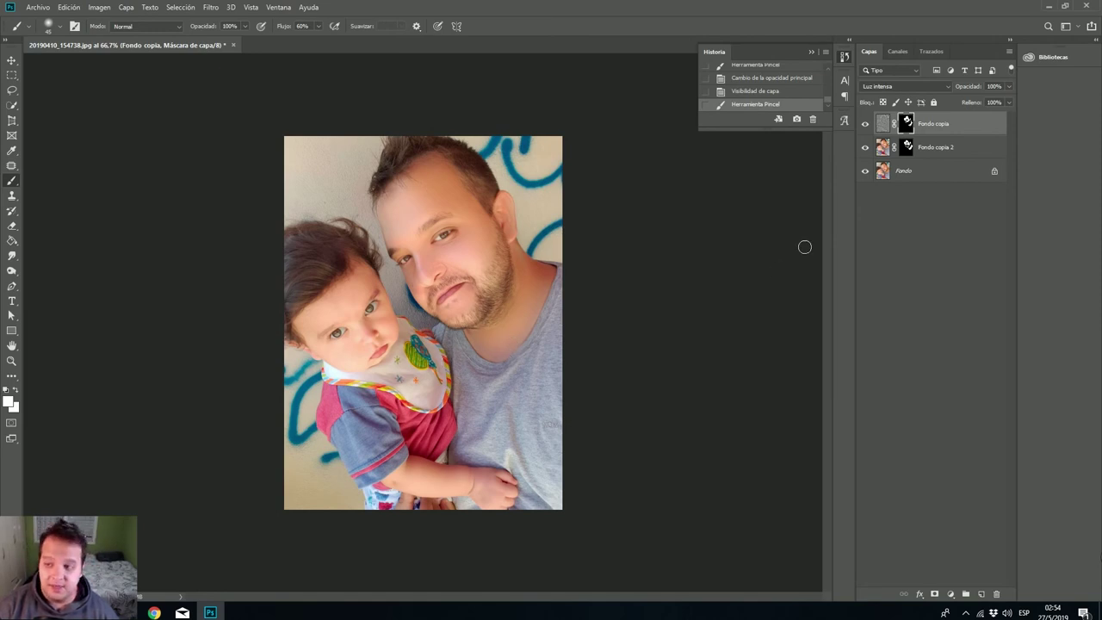
pyautogui.click(1009, 87)
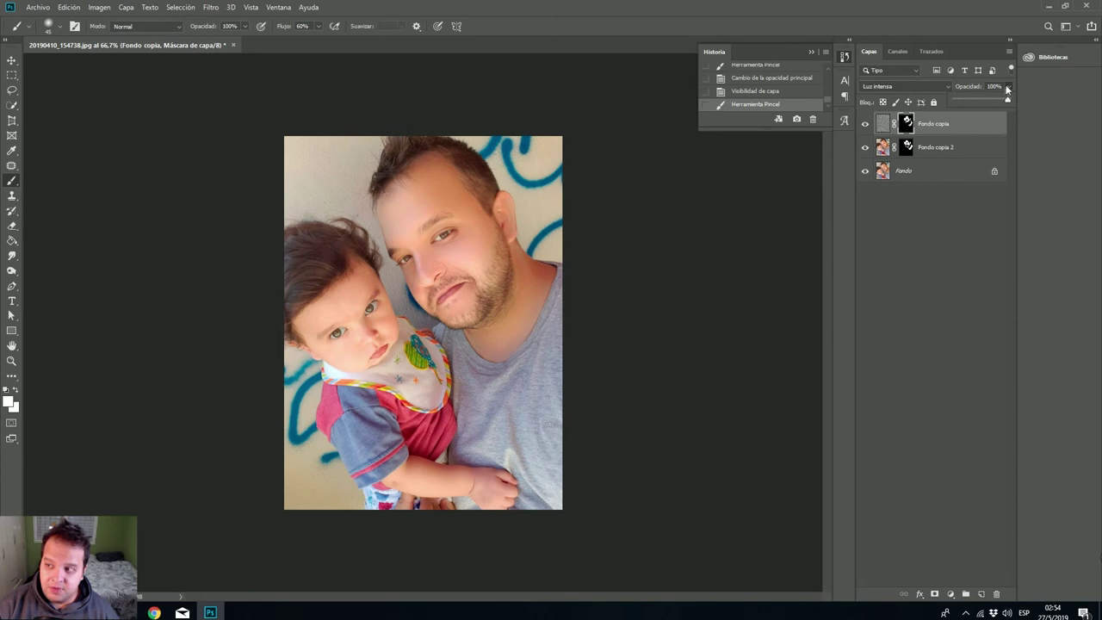
pyautogui.moveTo(1000, 101); pyautogui.dragTo(995, 100)
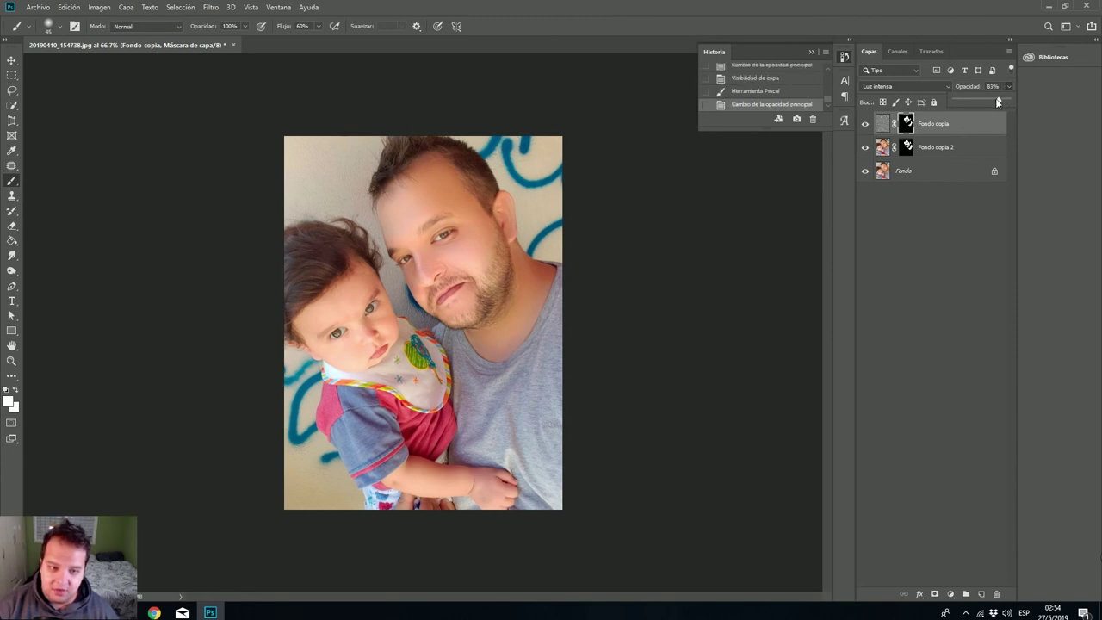
pyautogui.click(990, 147)
pyautogui.click(1009, 87)
pyautogui.moveTo(996, 99); pyautogui.dragTo(1001, 101)
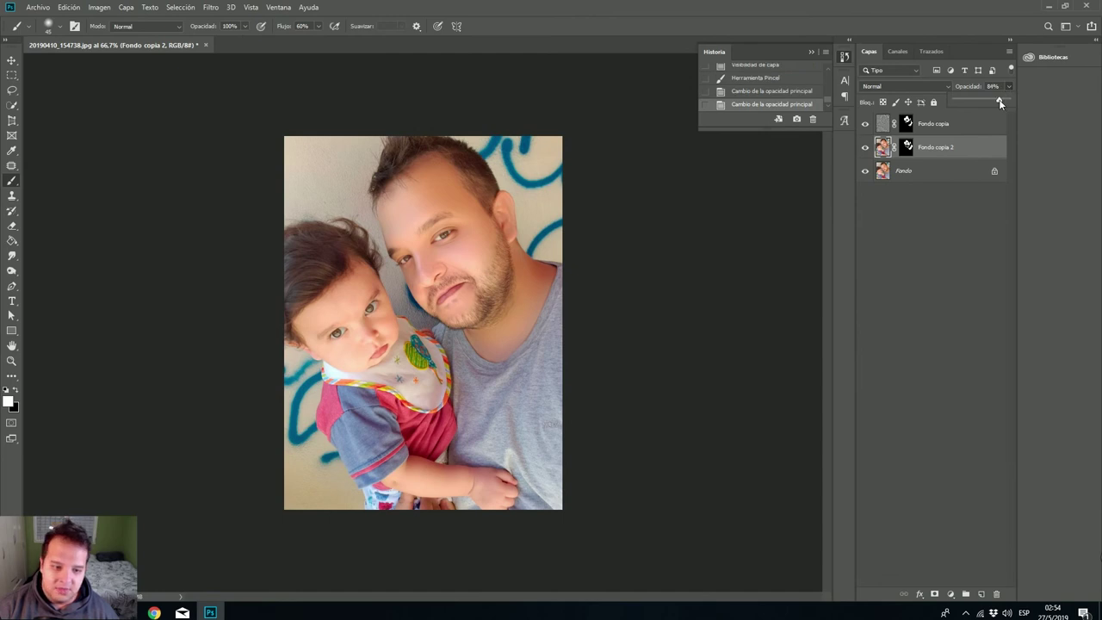
pyautogui.click(990, 200)
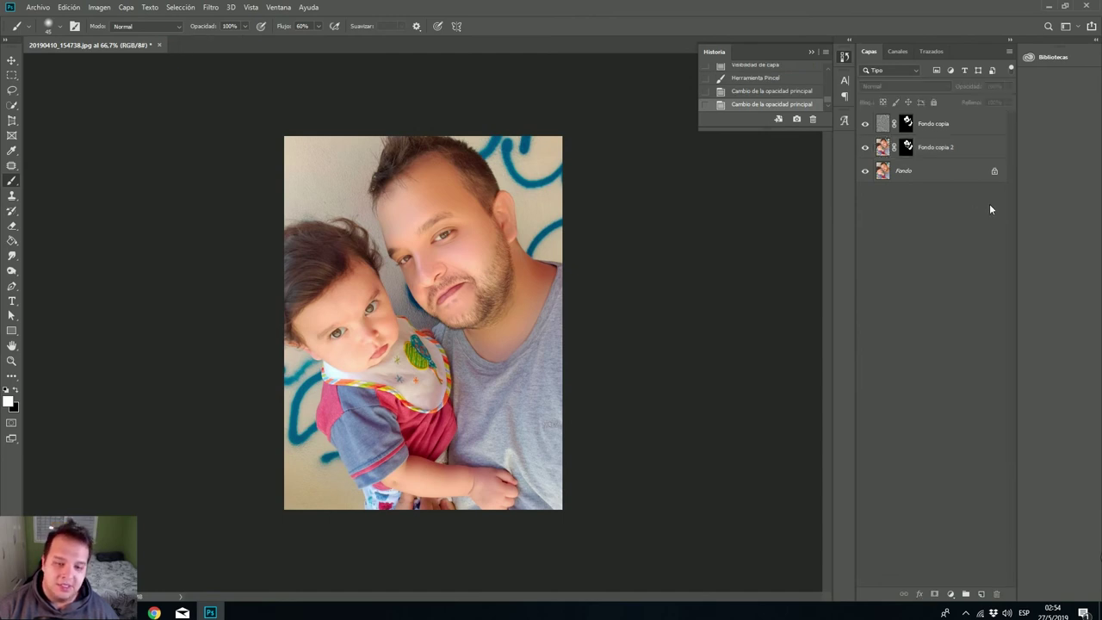
# - Hide and reshow both retouch layers to compare with the original, then reselect Fondo copia's mask
pyautogui.click(865, 124)
pyautogui.click(865, 148)
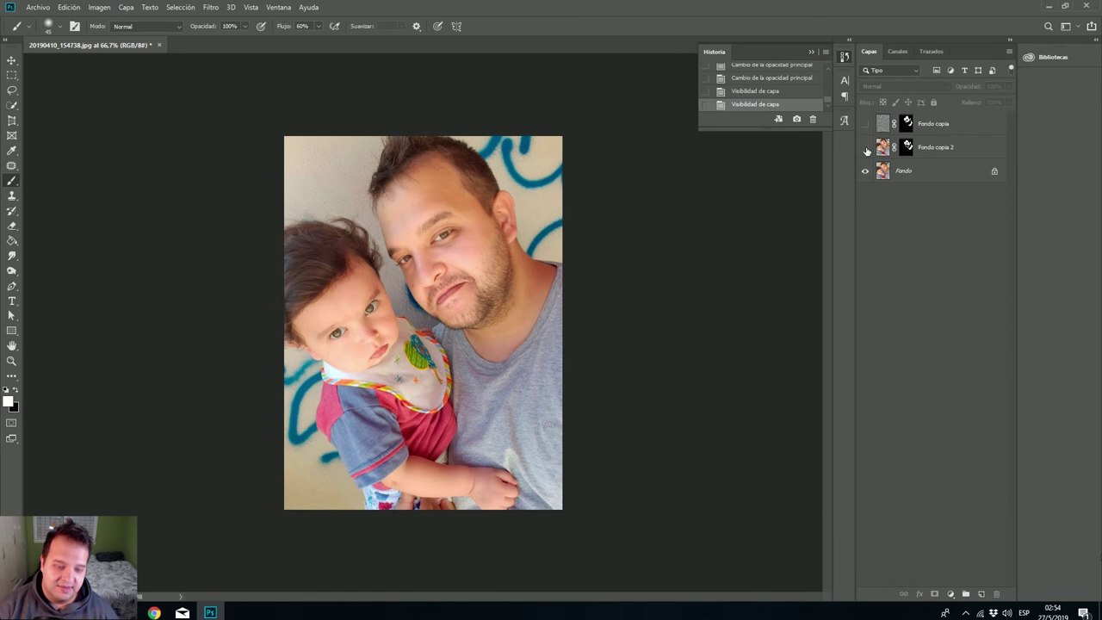
pyautogui.click(865, 148)
pyautogui.click(865, 124)
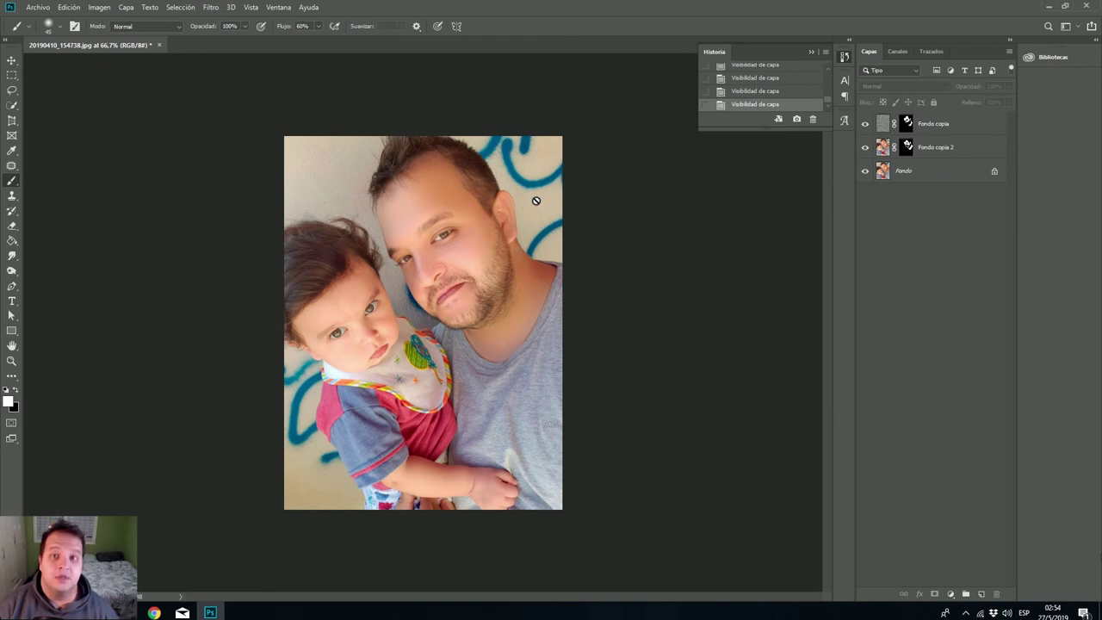
pyautogui.click(908, 124)
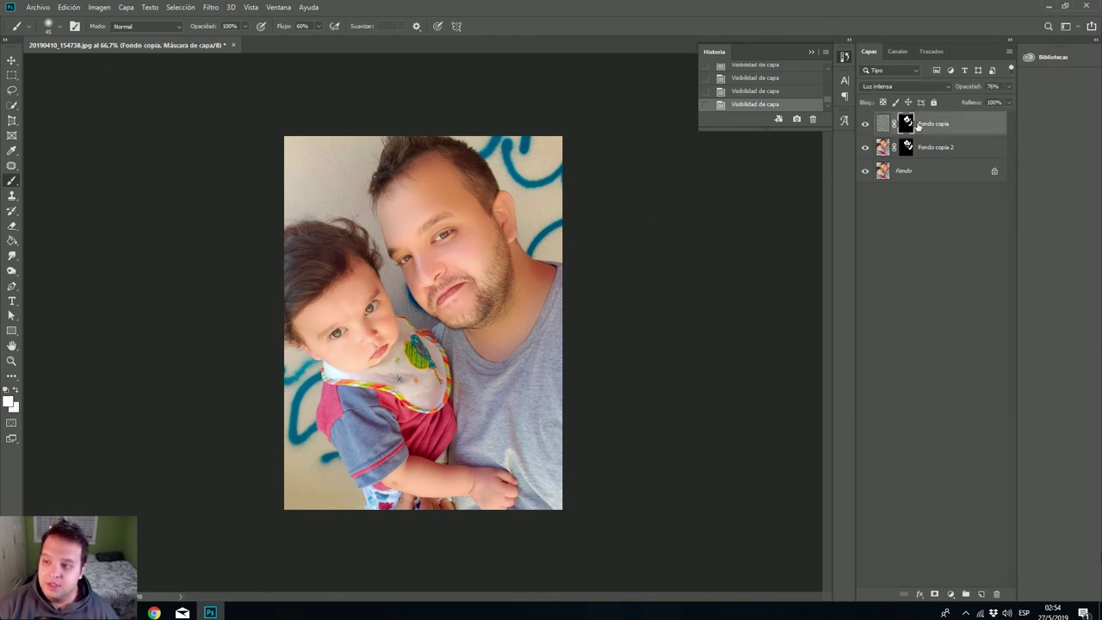